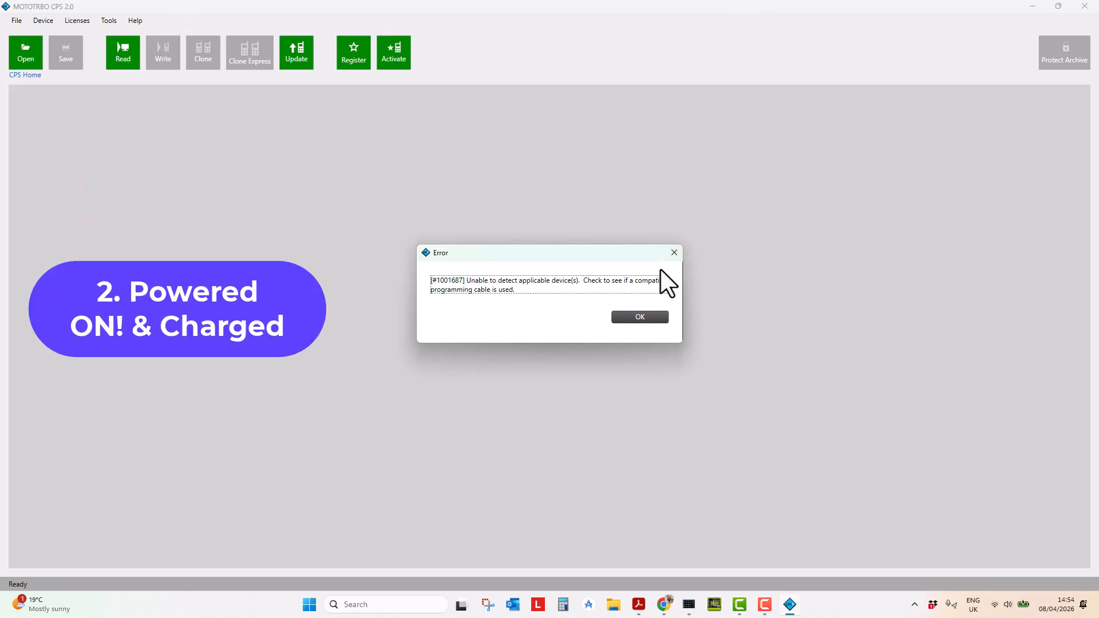
- Dismiss the device detection error
left_click(657, 315)
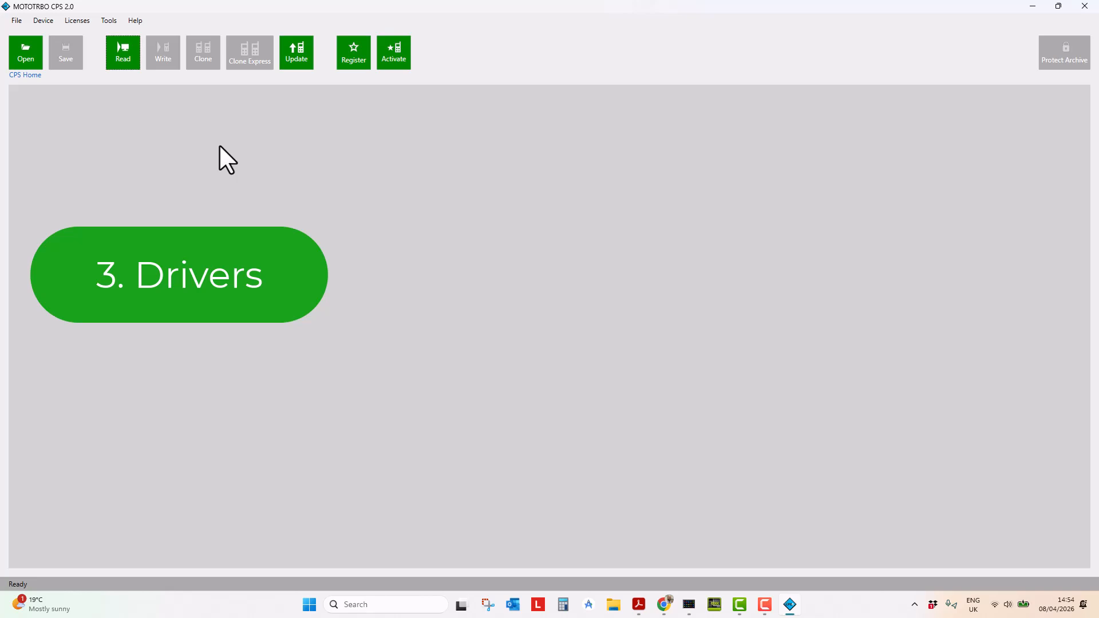
left_click(25, 23)
left_click(33, 19)
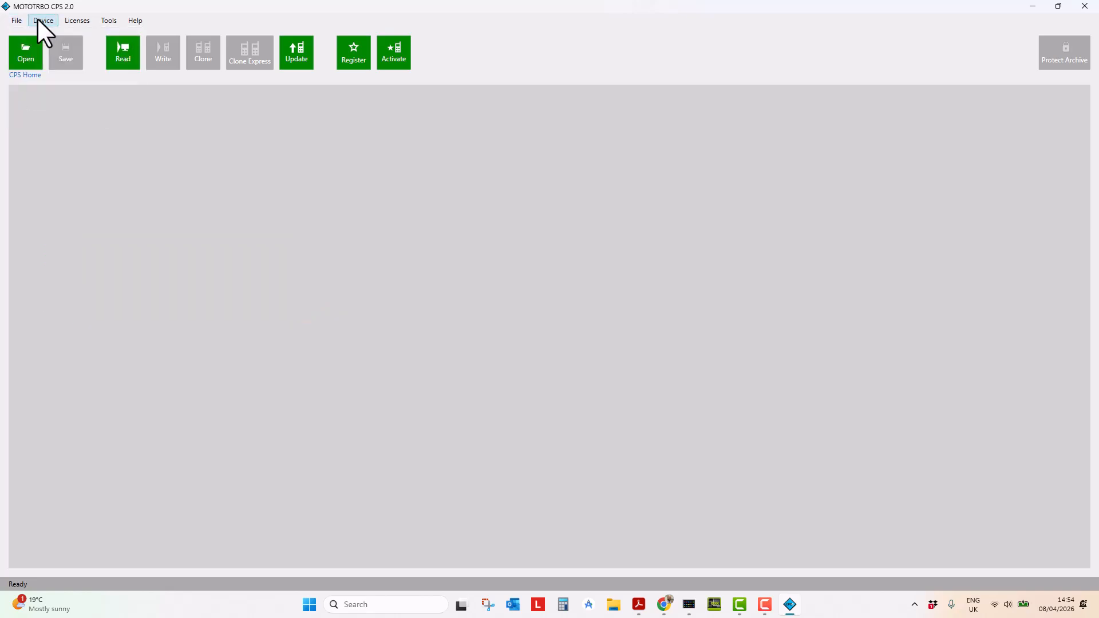
left_click(73, 20)
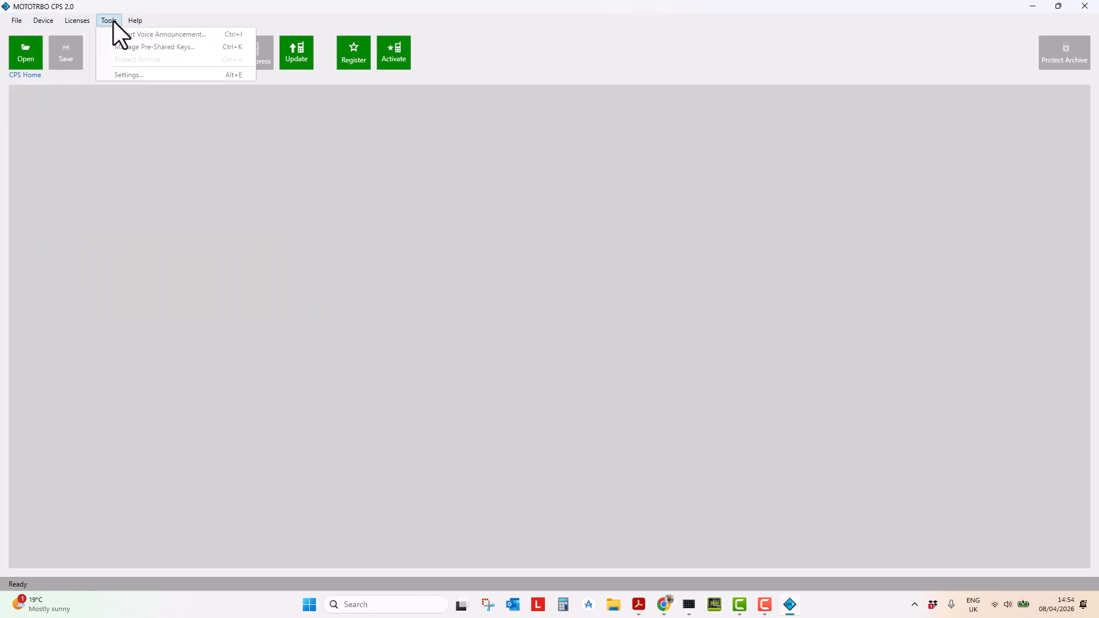
left_click(44, 21)
left_click(34, 22)
left_click(13, 21)
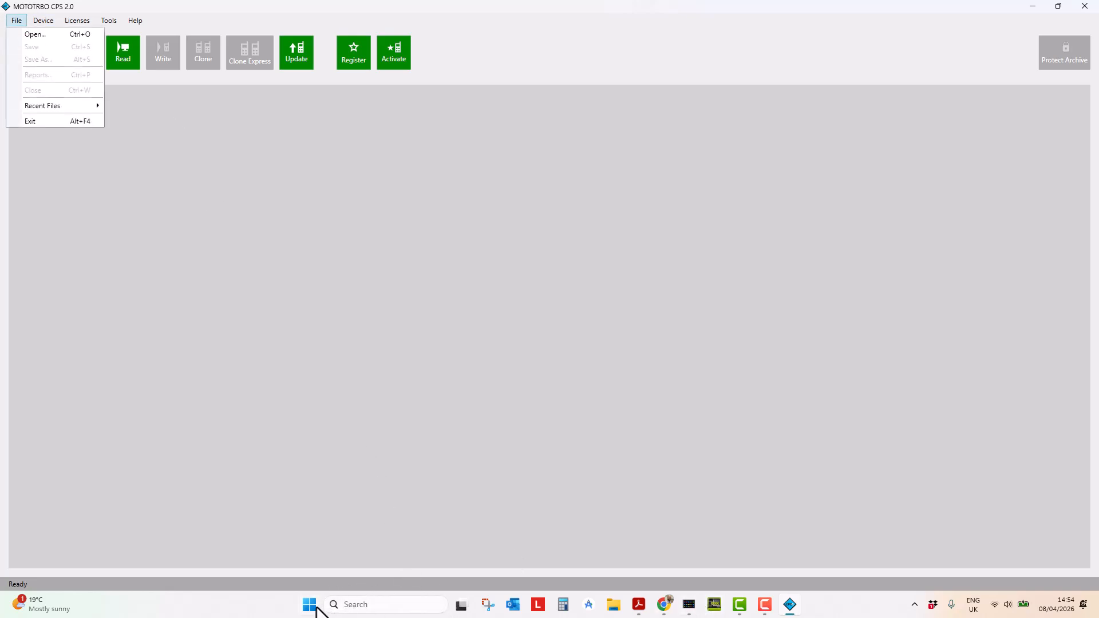
- Open Windows Device Manager, check the entry under Ports (COM & LPT), and minimise the window
right_click(311, 606)
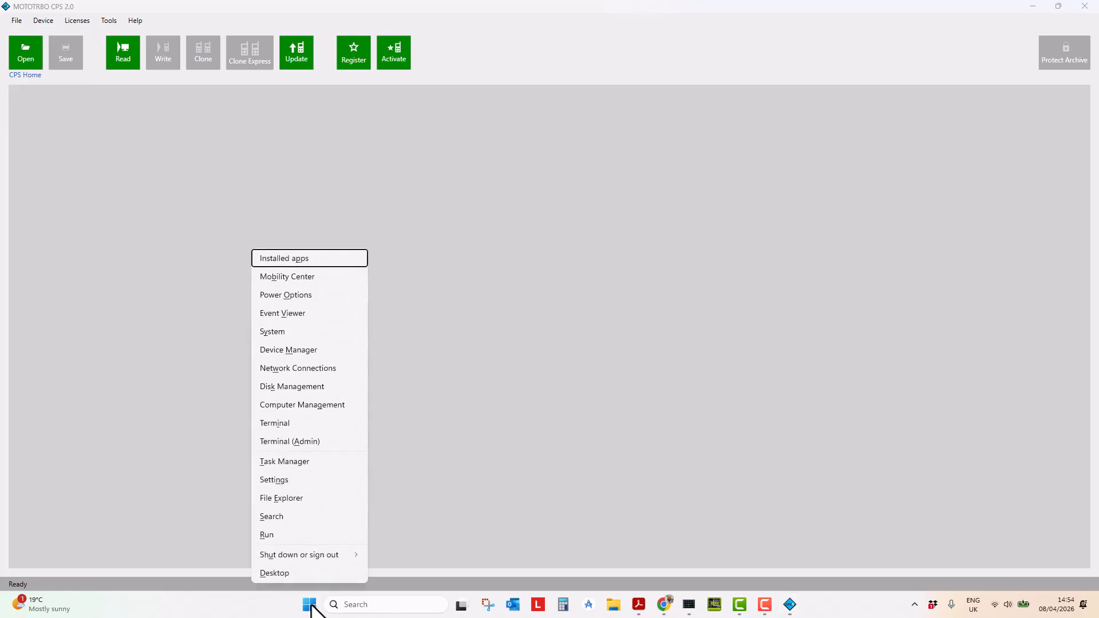
left_click(298, 349)
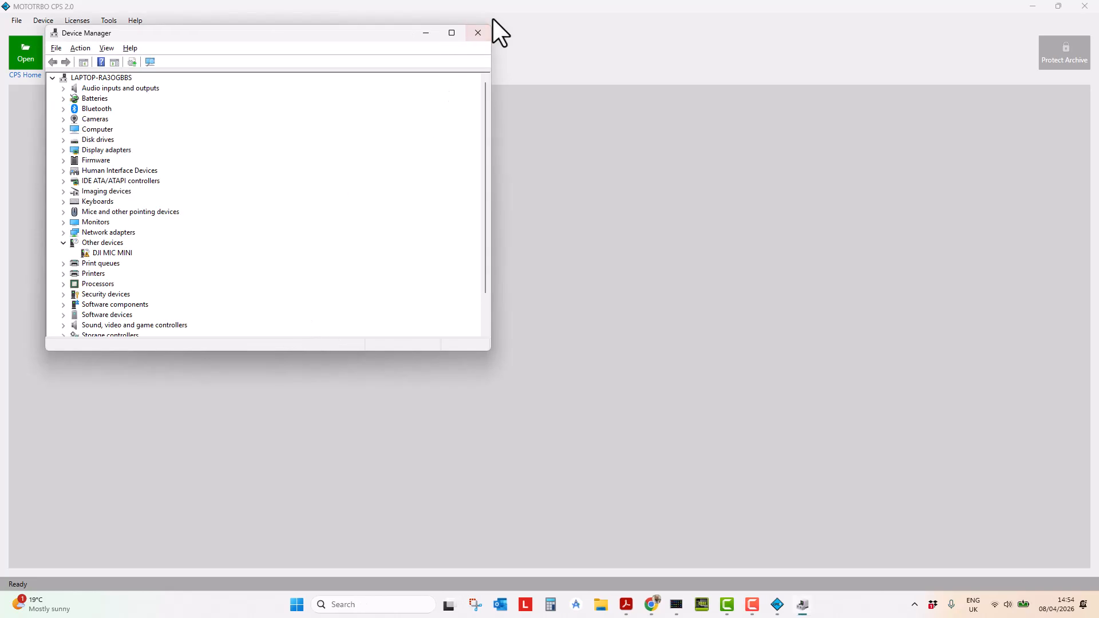
left_click(451, 32)
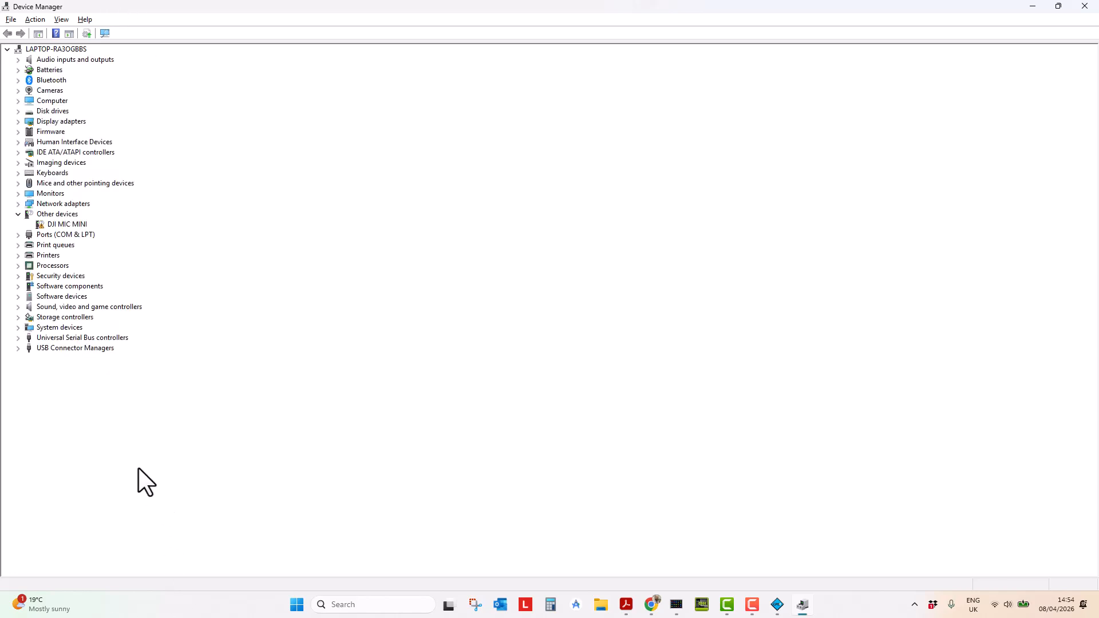
left_click(18, 235)
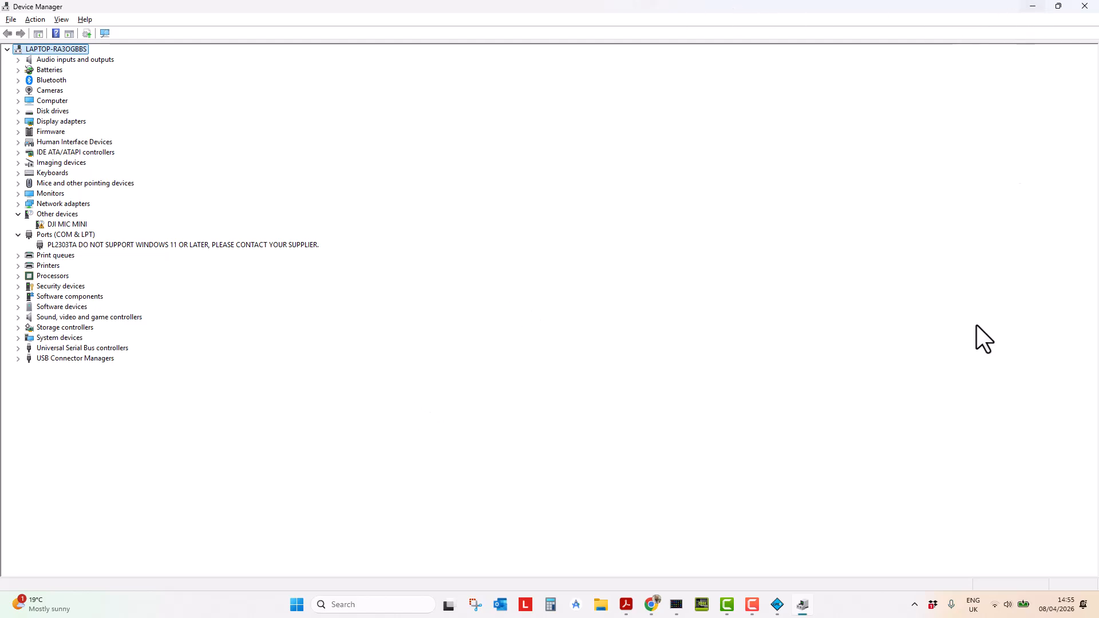
left_click(1033, 6)
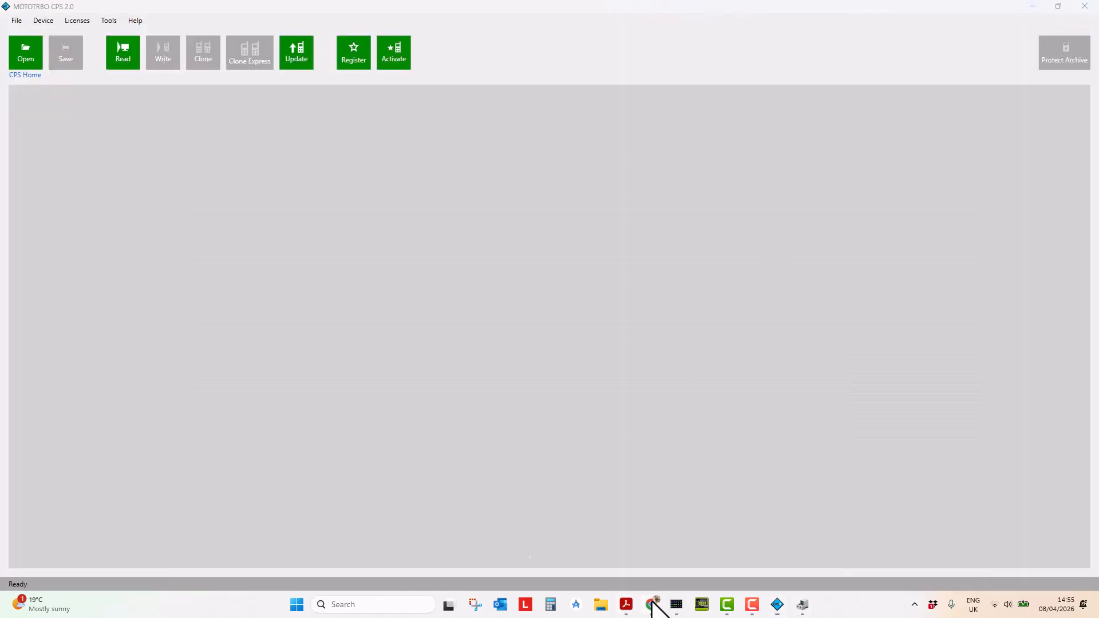
- Switch to Chrome and read the Prolific Windows 11 driver fix page, including the uninstall instructions and driver download details
mouse_move(652, 604)
left_click(735, 540)
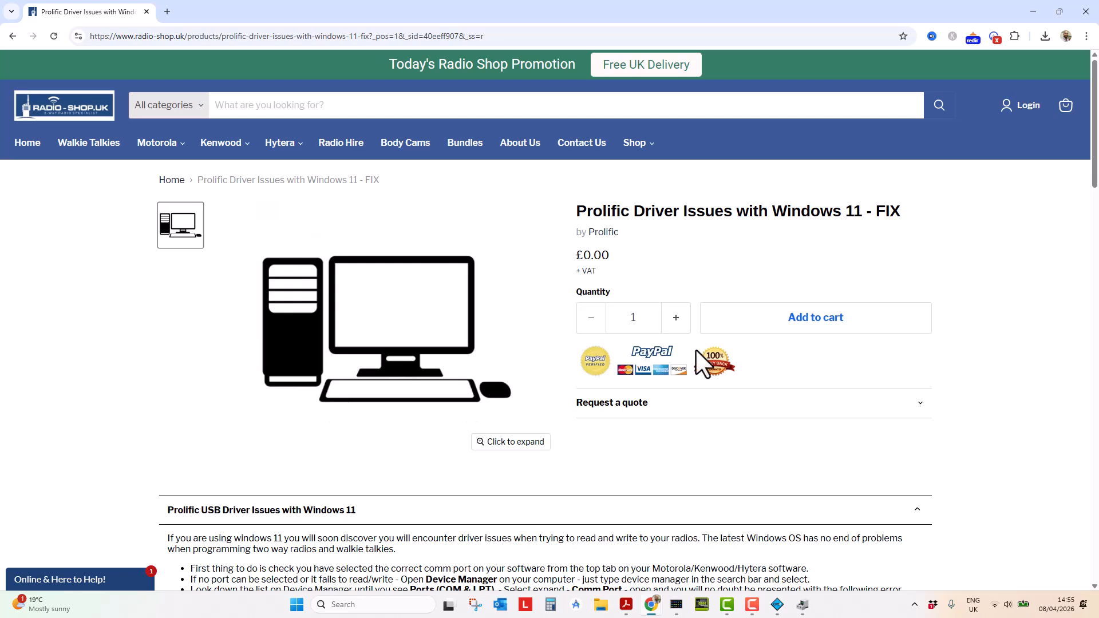
scroll(650, 377, "down", 1)
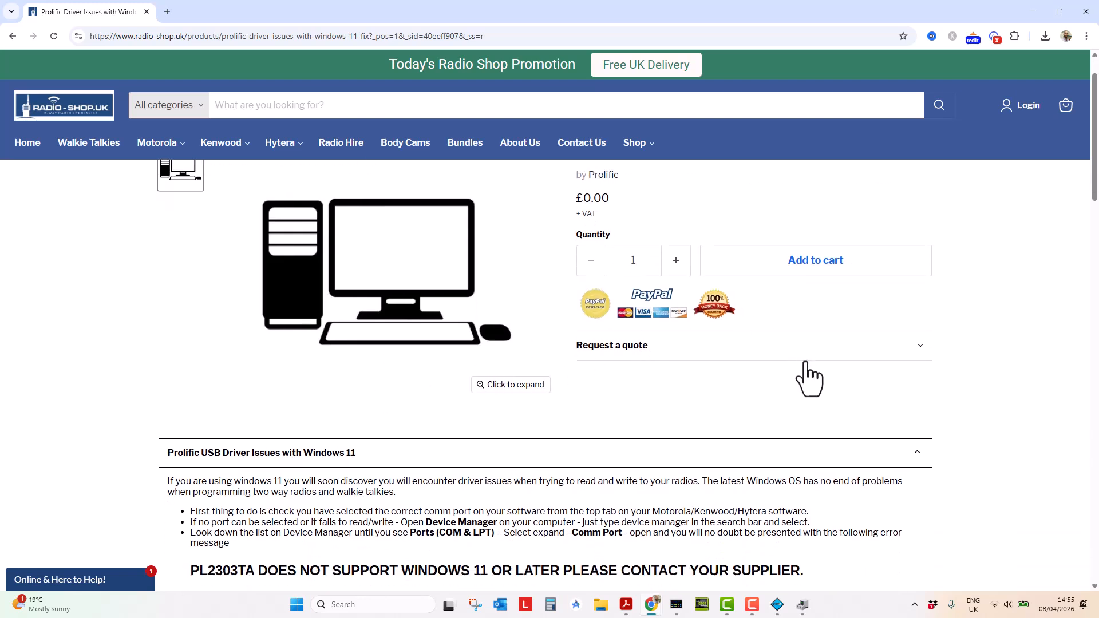
scroll(817, 380, "up", 1)
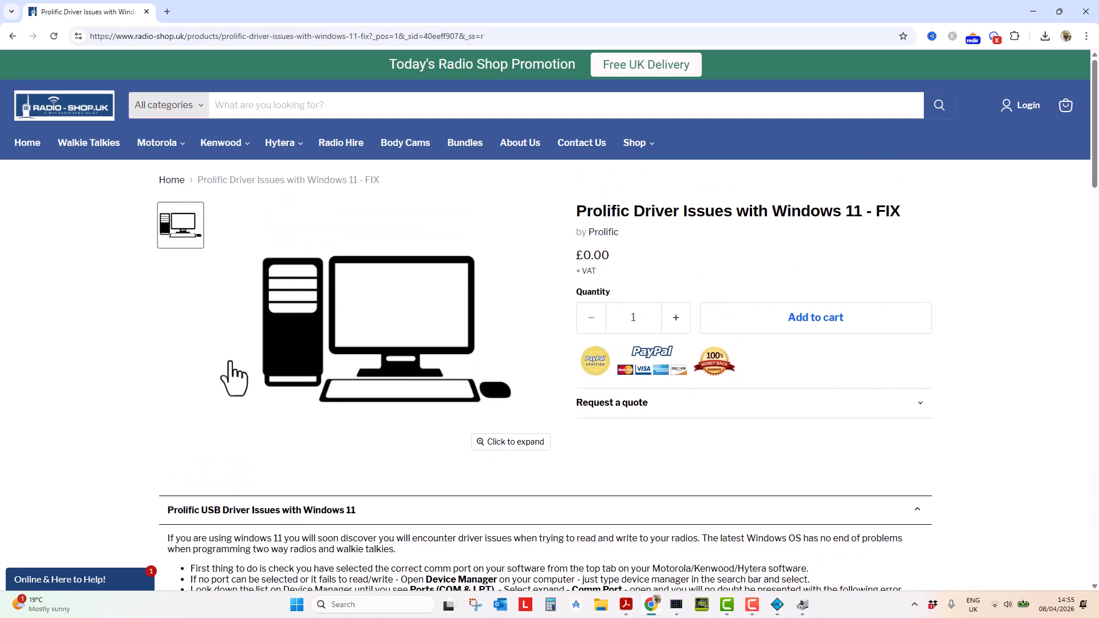
scroll(348, 381, "down", 1)
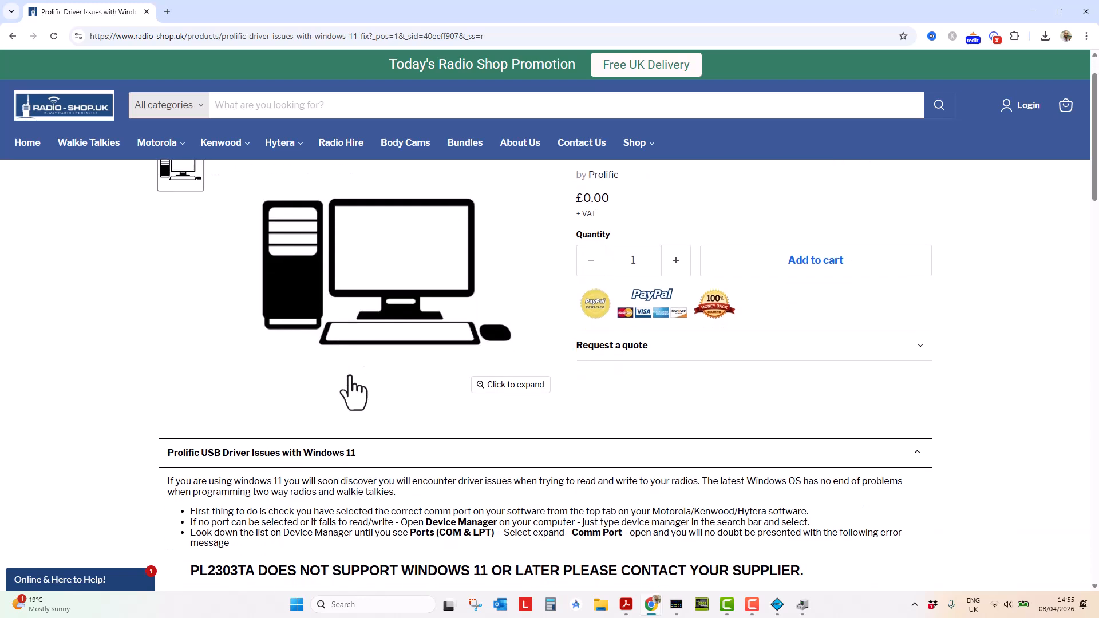
scroll(366, 395, "up", 1)
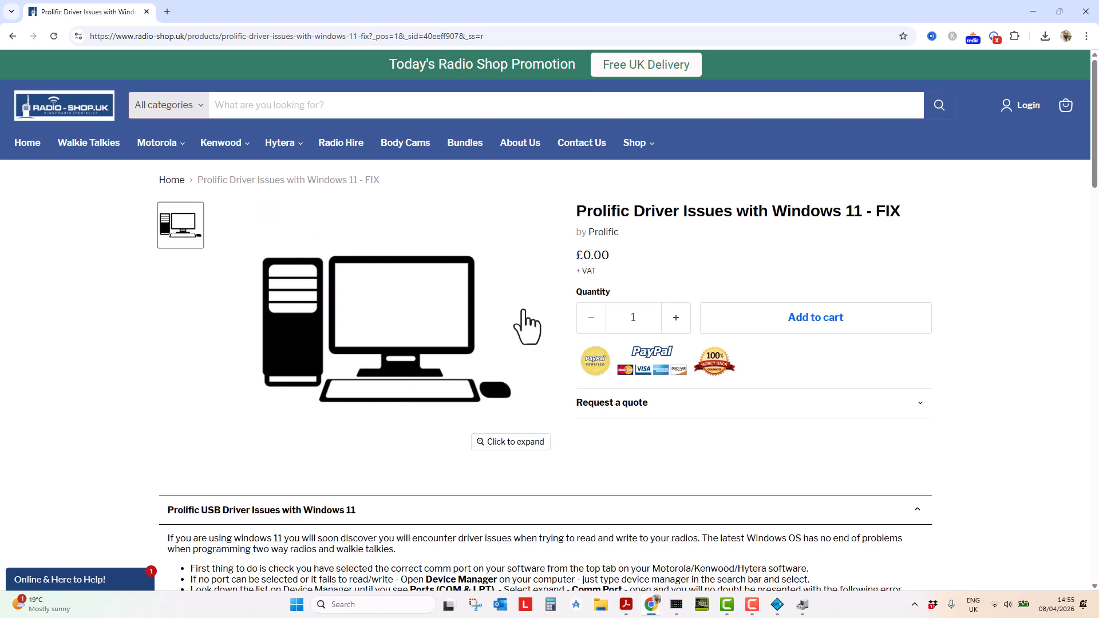
scroll(529, 318, "down", 2)
scroll(526, 304, "down", 2)
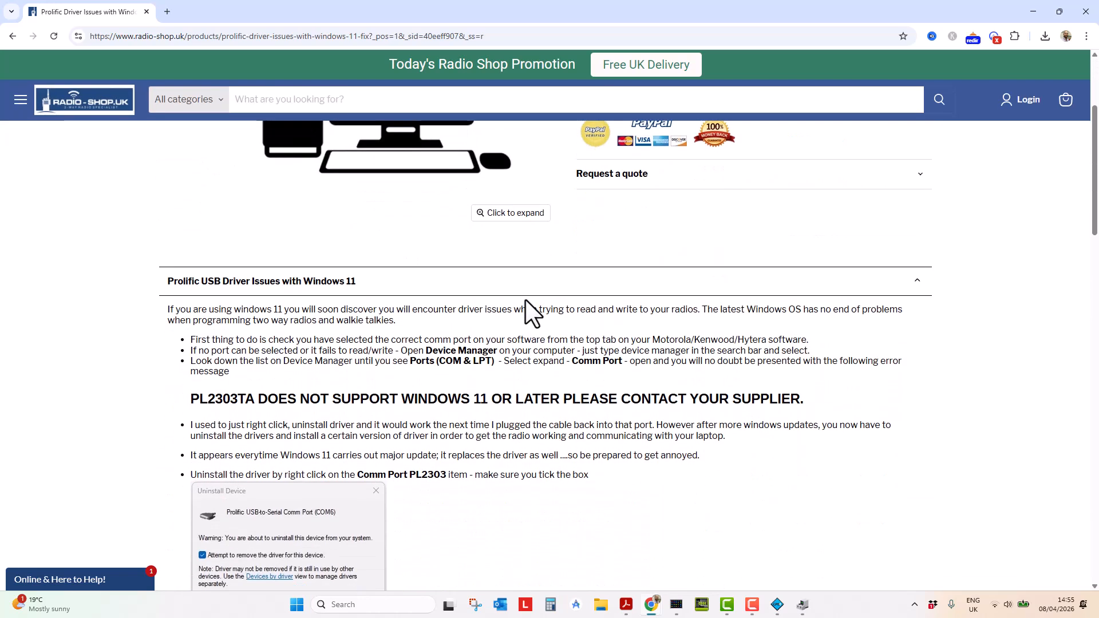
scroll(523, 309, "down", 4)
scroll(606, 279, "up", 3)
scroll(608, 280, "down", 1)
scroll(609, 281, "down", 2)
scroll(612, 286, "up", 2)
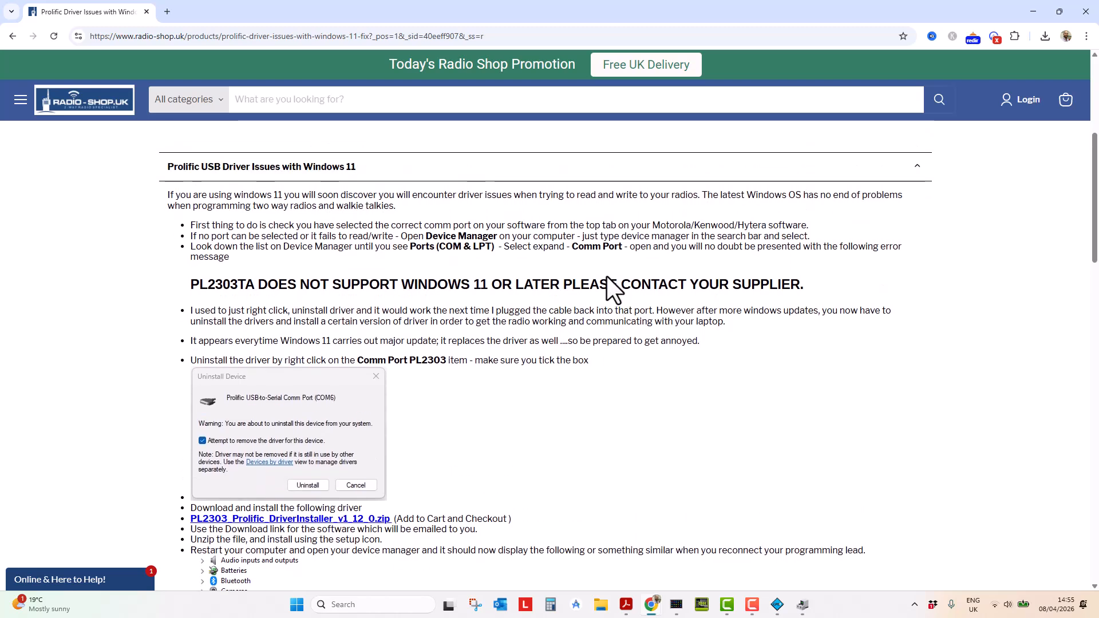
scroll(608, 279, "down", 1)
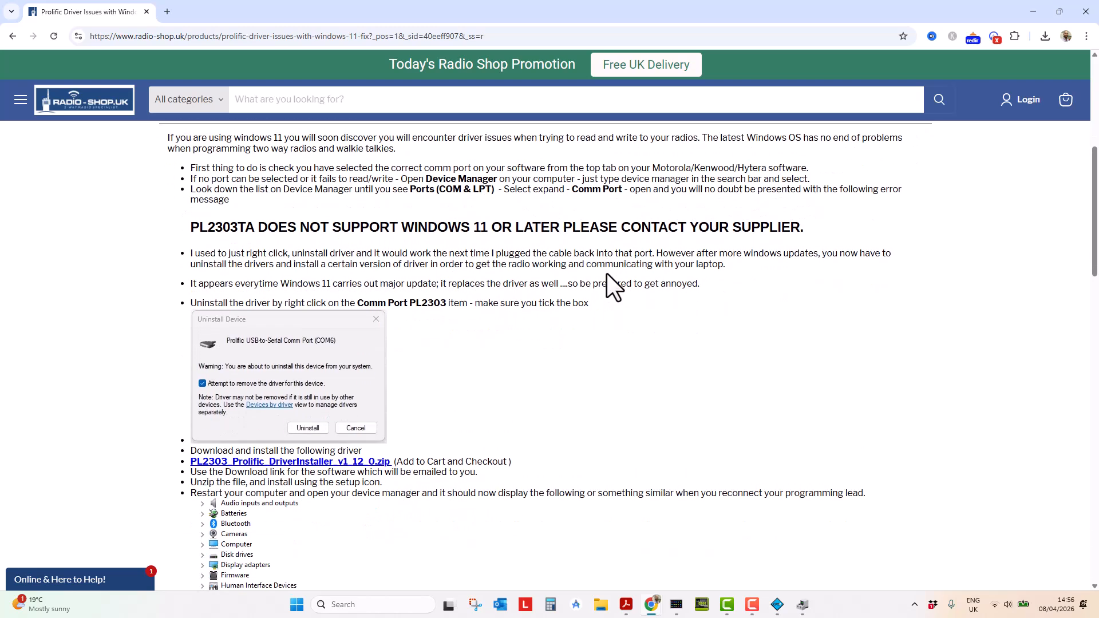
scroll(608, 279, "down", 5)
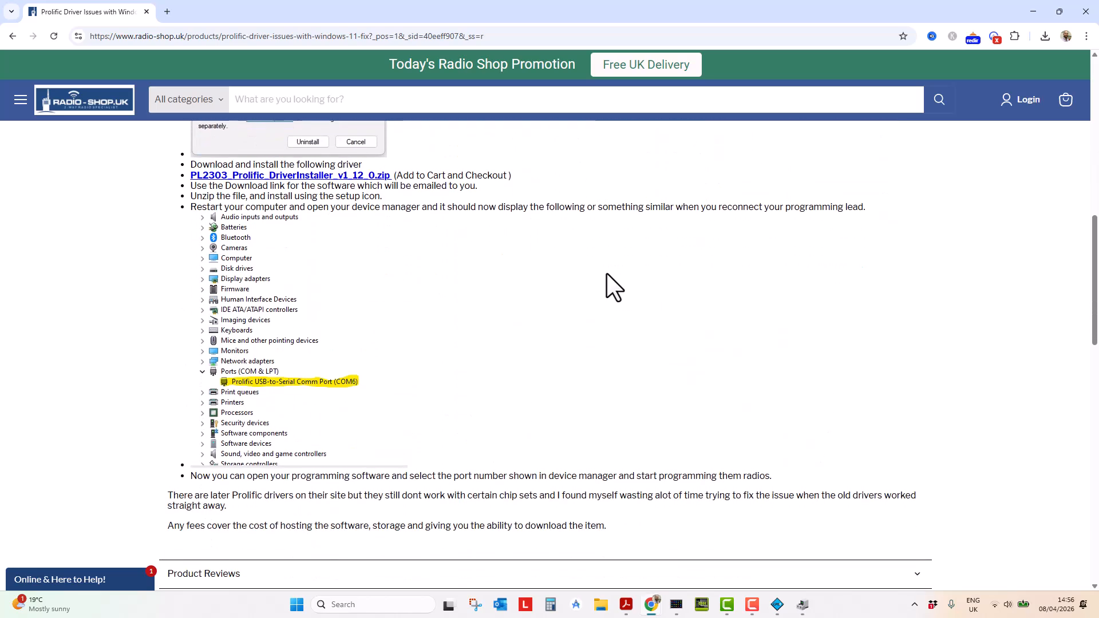
scroll(613, 287, "down", 1)
scroll(595, 283, "down", 1)
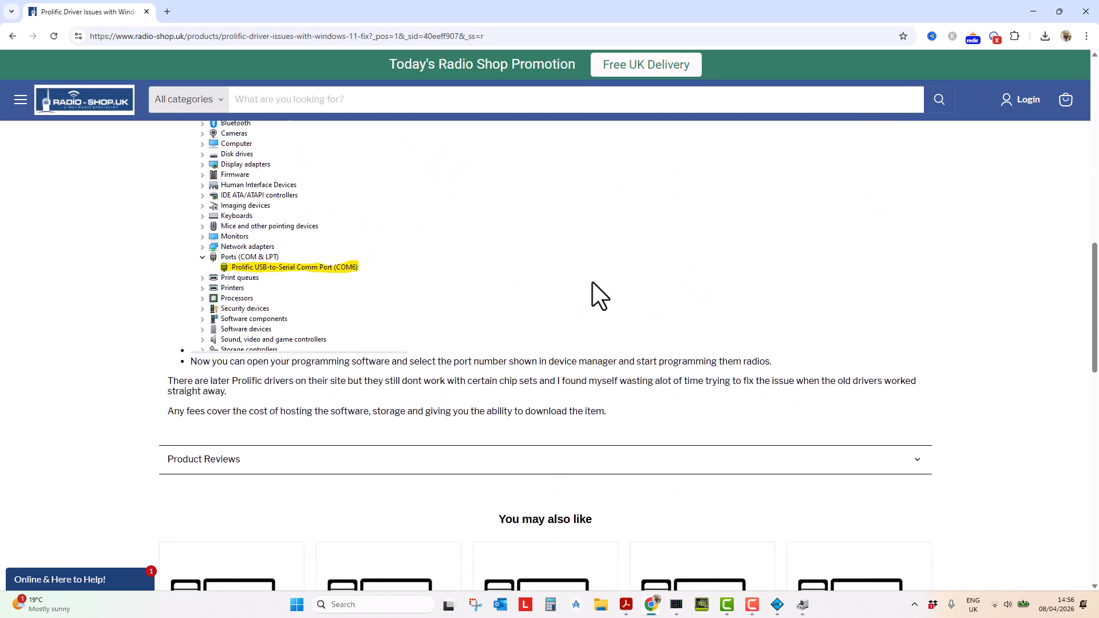
scroll(496, 355, "up", 3)
scroll(492, 352, "up", 5)
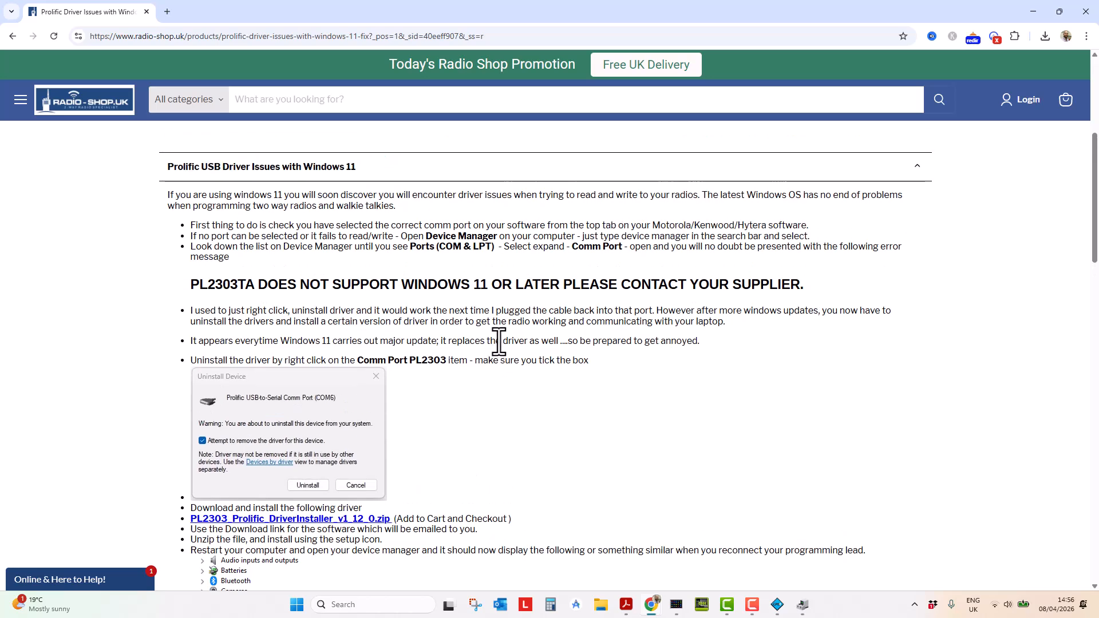
scroll(499, 340, "up", 2)
scroll(501, 341, "up", 2)
scroll(500, 349, "down", 4)
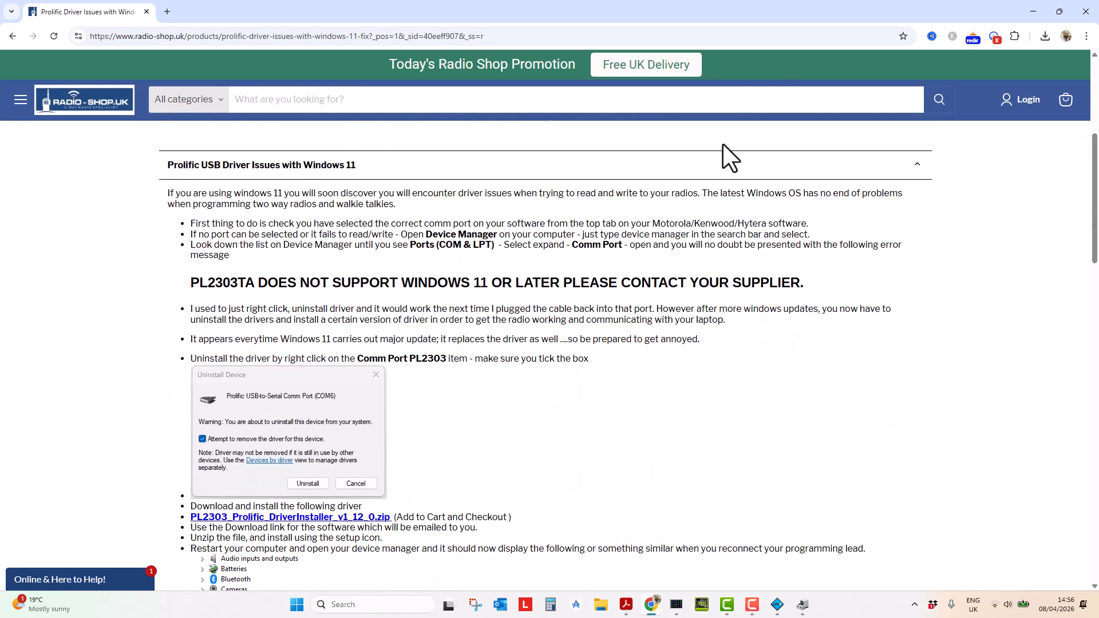
left_click(1032, 11)
- Switch to Hytera Customer Programming Software and view the available communication ports
left_click(701, 605)
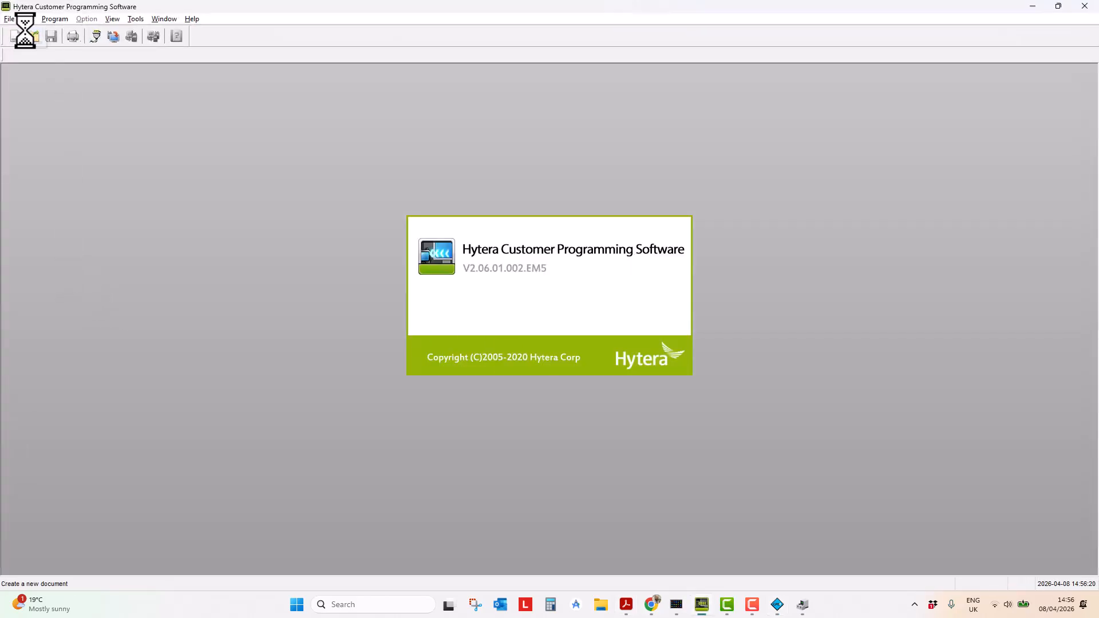
left_click(51, 18)
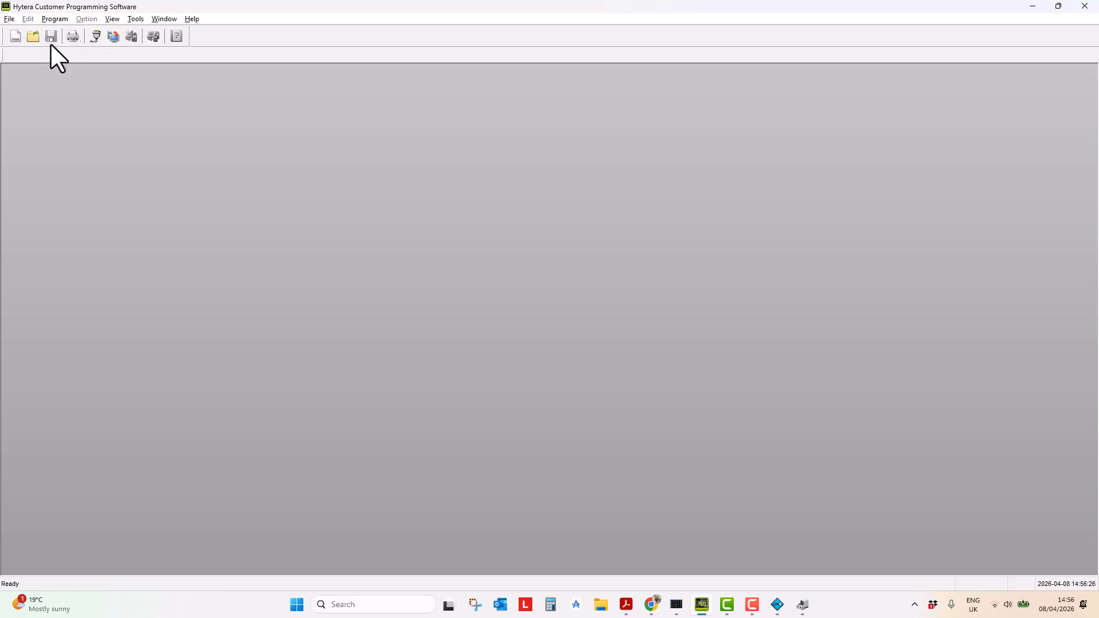
left_click(95, 37)
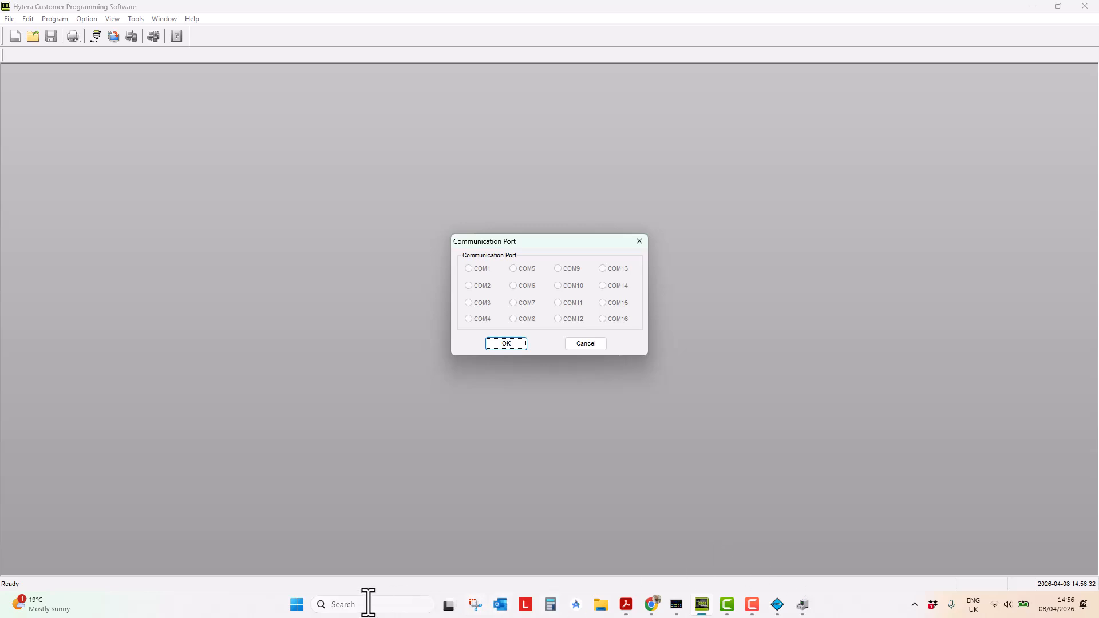
- Open Windows Device Manager and expand the Ports (COM & LPT) category
right_click(296, 605)
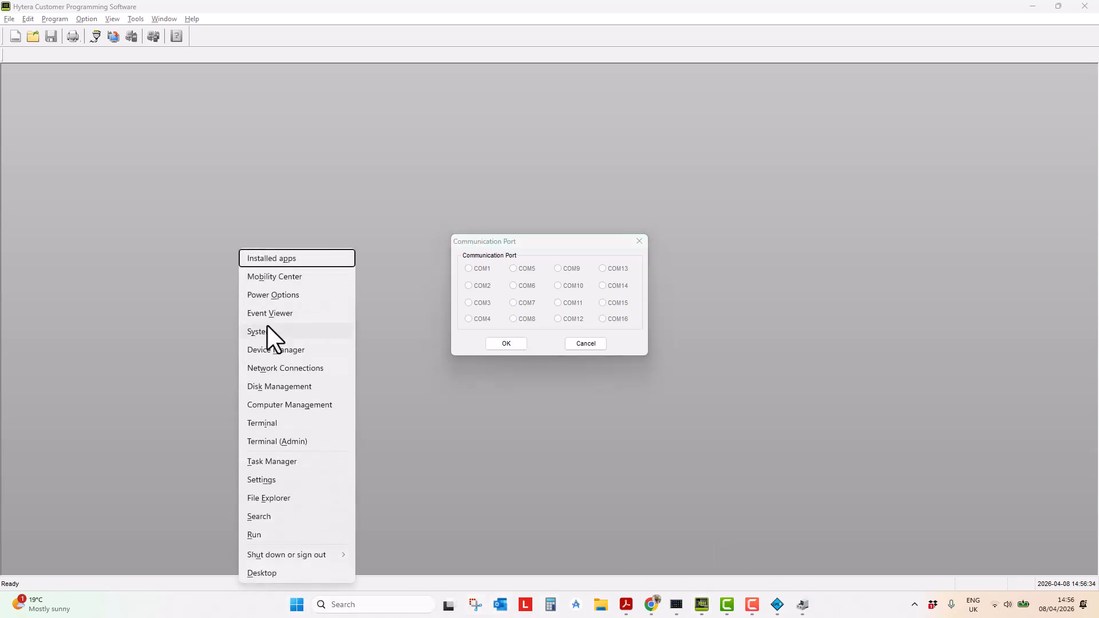
right_click(295, 606)
right_click(294, 608)
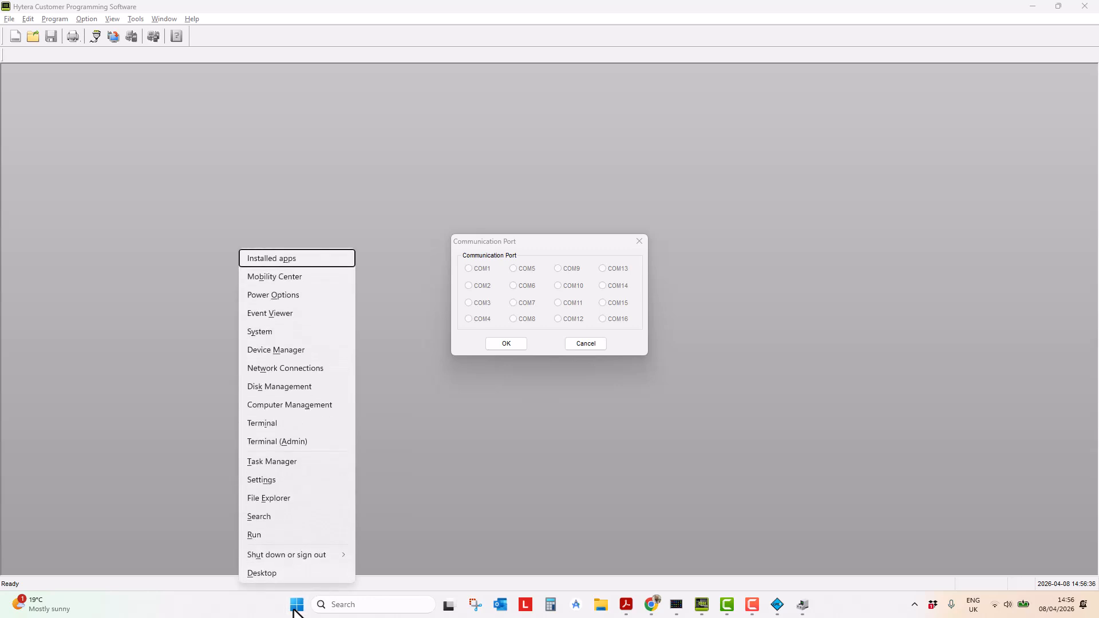
left_click(281, 351)
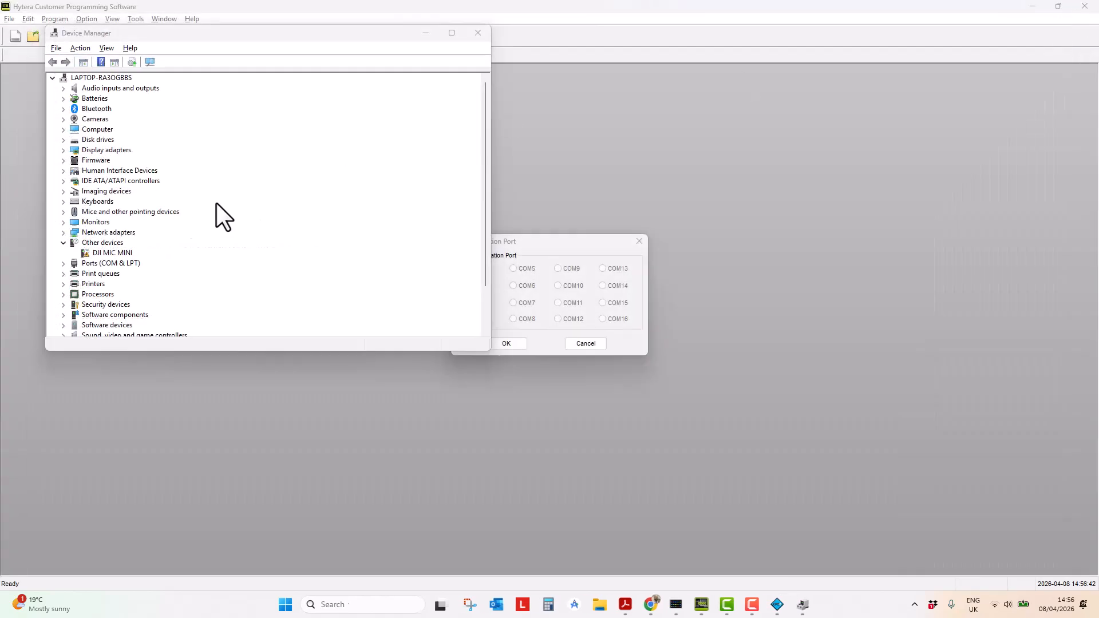
left_click(63, 263)
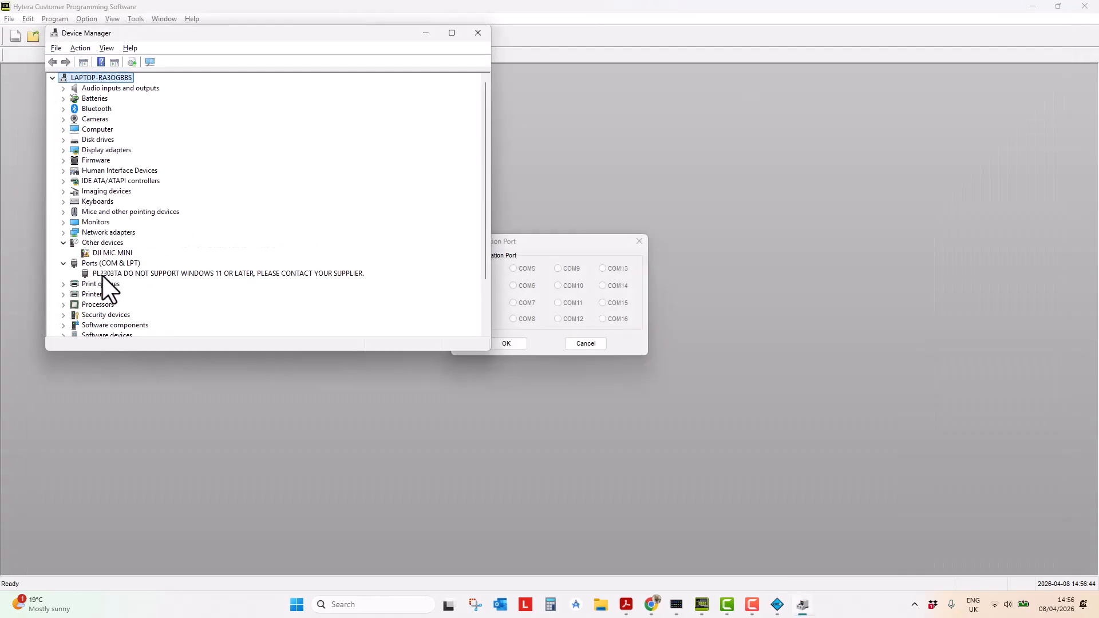
- Uninstall the PL2303TA device under Ports (COM & LPT) and close Device Manager
left_click(128, 275)
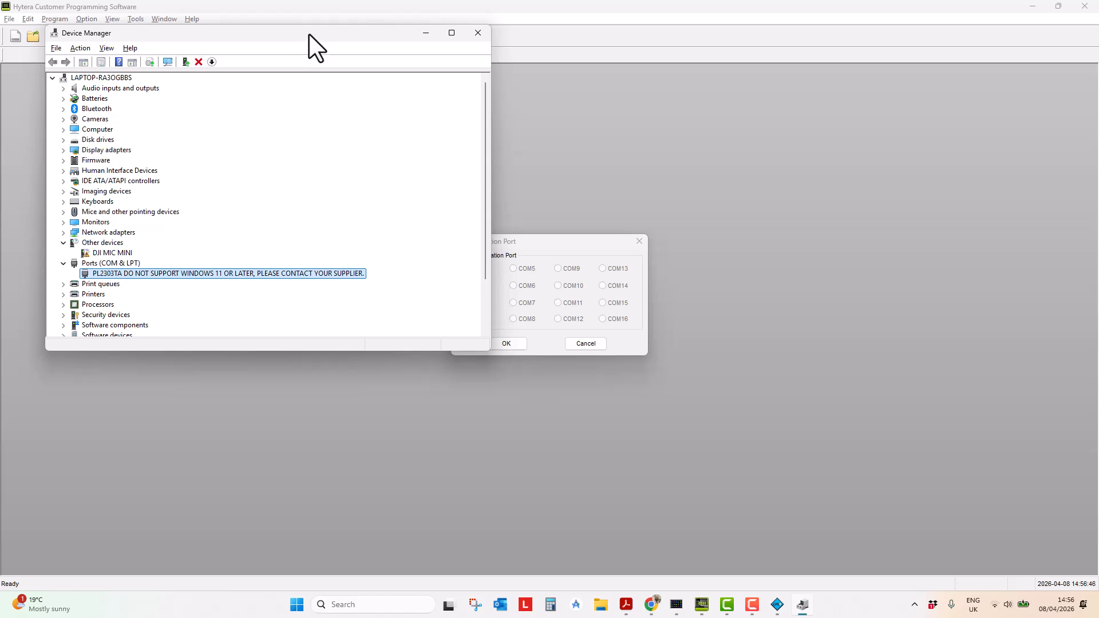
left_click_drag(307, 34, 379, 123)
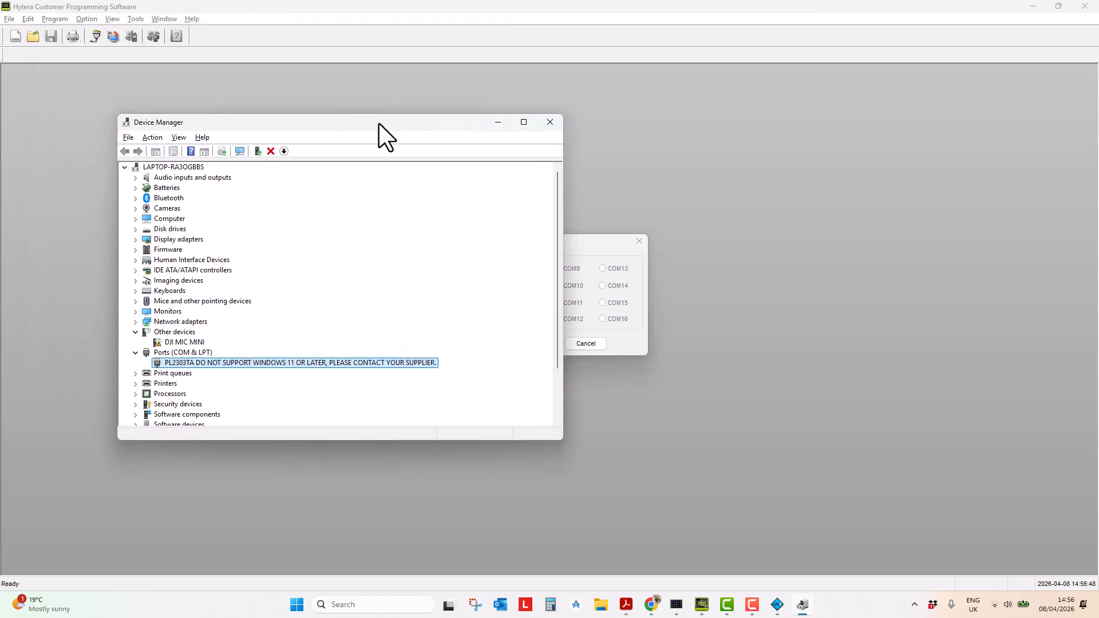
right_click(291, 359)
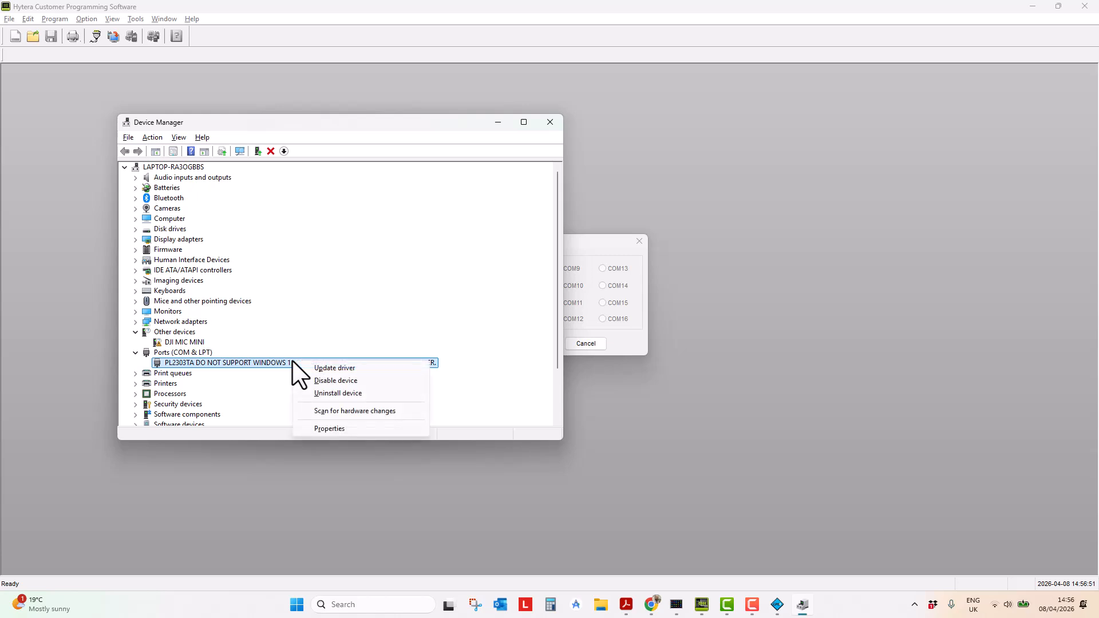
left_click(338, 394)
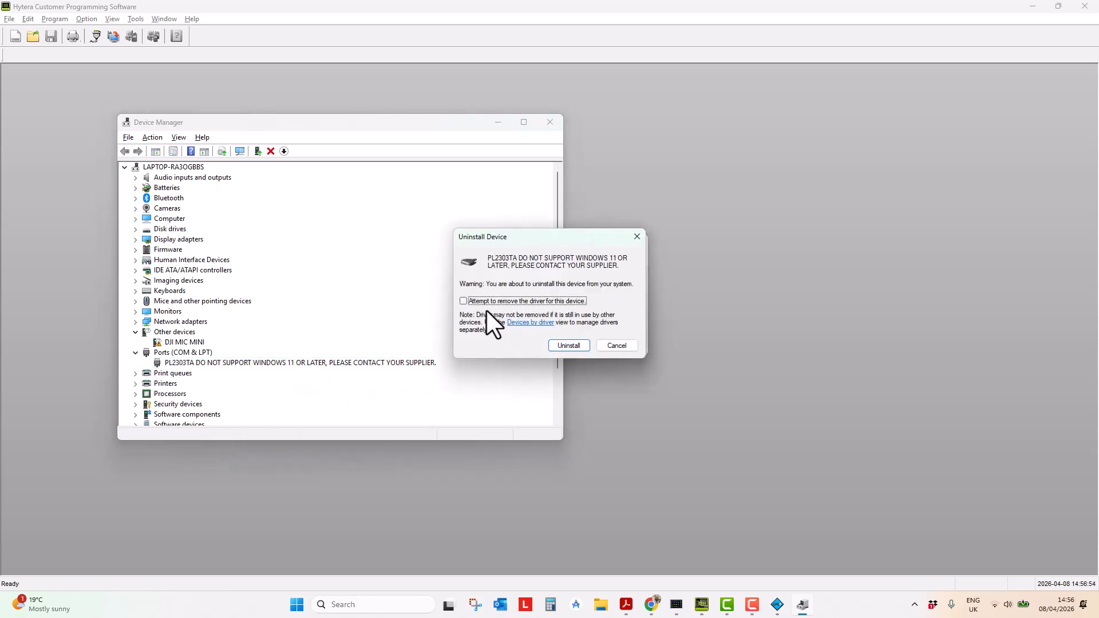
left_click(580, 345)
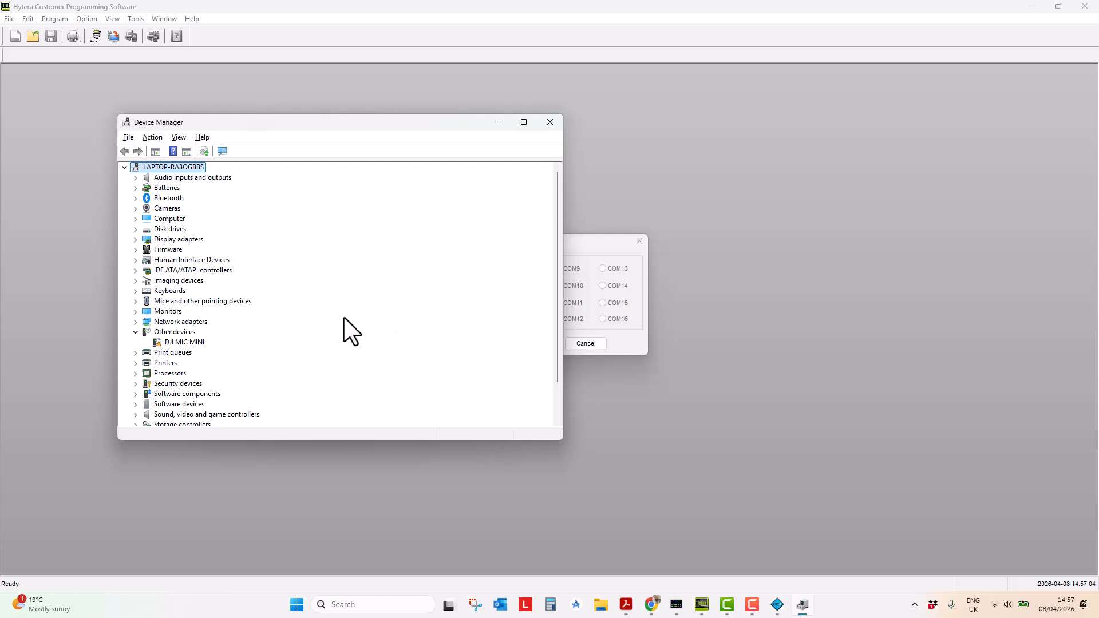
left_click(550, 122)
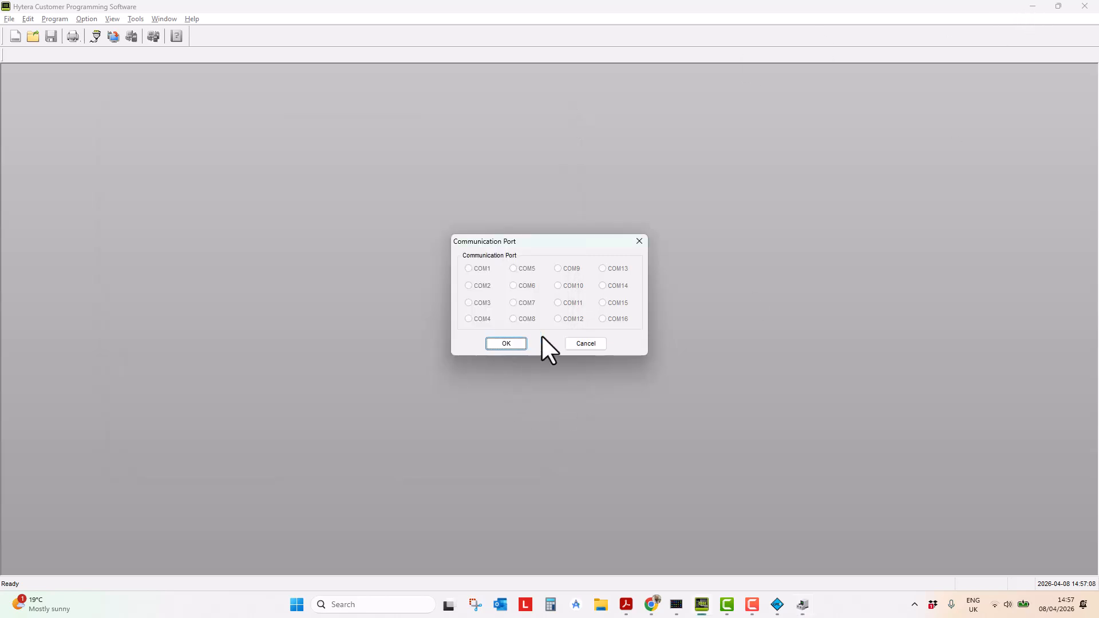
- Dismiss the communication port selection, exit Hytera Customer Programming Software, and minimise MOTOTRBO CPS 2.0
left_click(584, 344)
left_click(1085, 6)
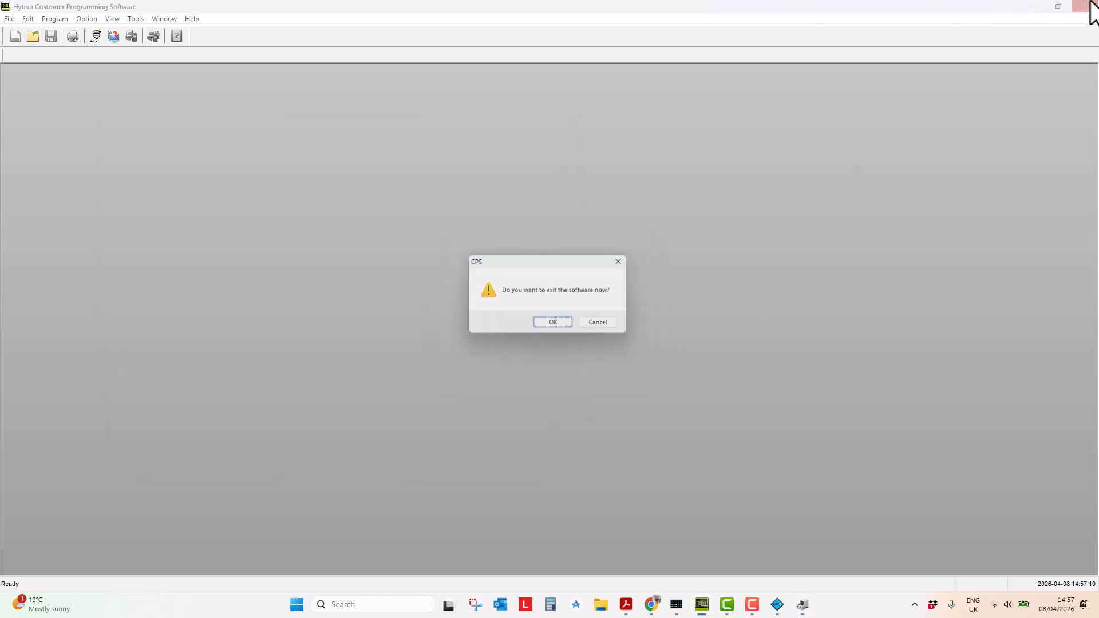
left_click(556, 325)
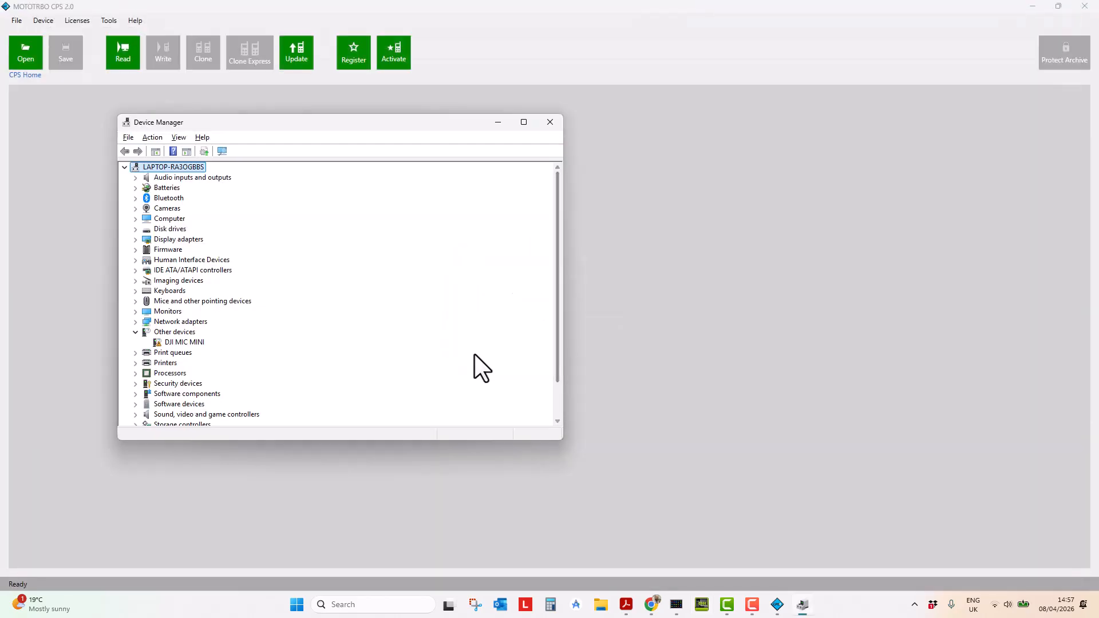
left_click(1033, 7)
- Move Device Manager clear of the desktop files and extract the zipped PL2303 Prolific driver installer on the desktop
left_click_drag(435, 130, 607, 259)
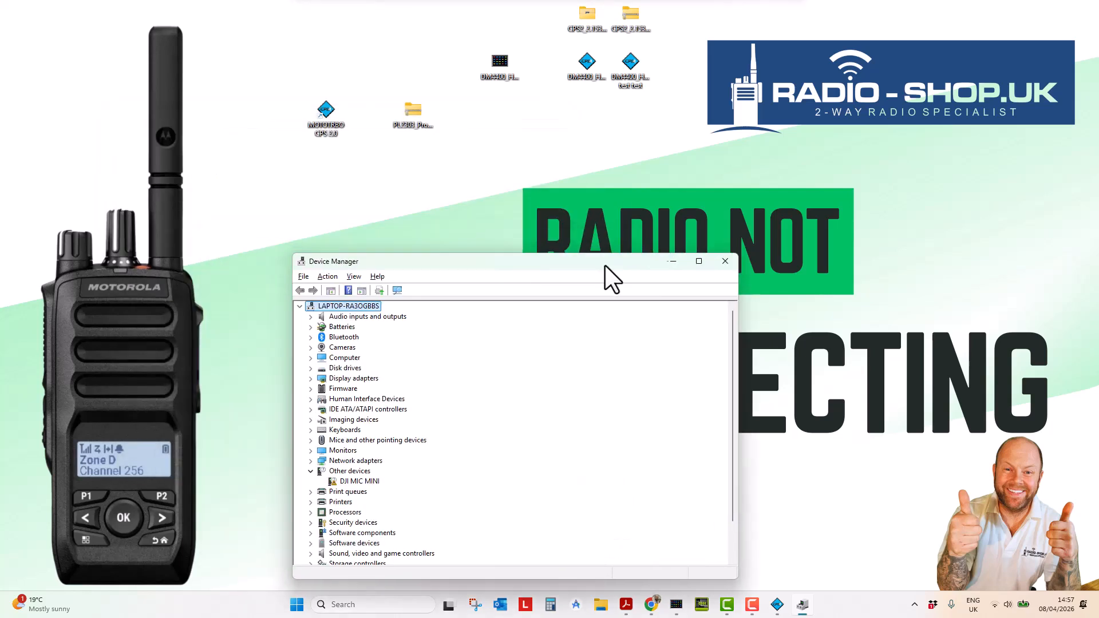
left_click_drag(413, 109, 375, 171)
right_click(378, 174)
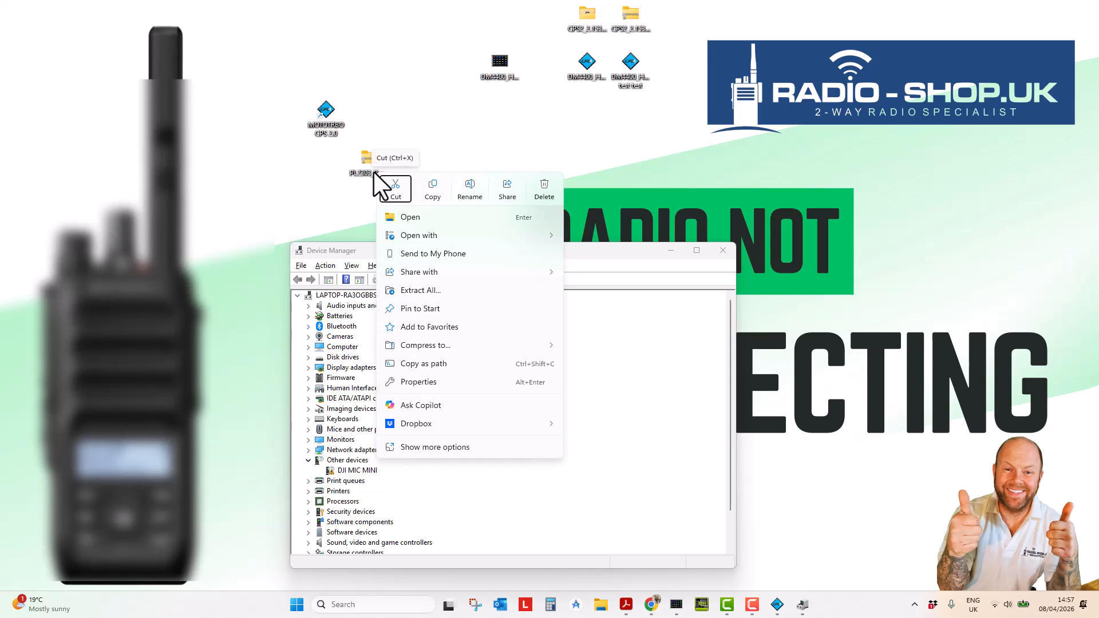
left_click(425, 292)
left_click(633, 420)
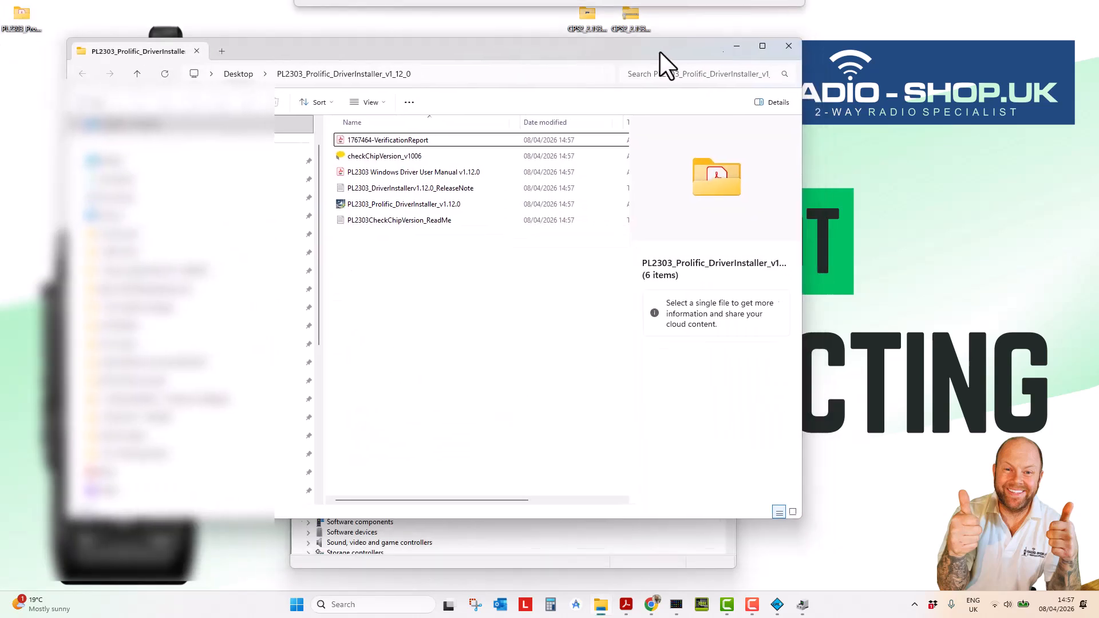
- Run PL2303_Prolific_DriverInstaller_v1.12.0 with the Repair option and finish it, choosing to restart the computer later
left_click(378, 209)
double_click(376, 208)
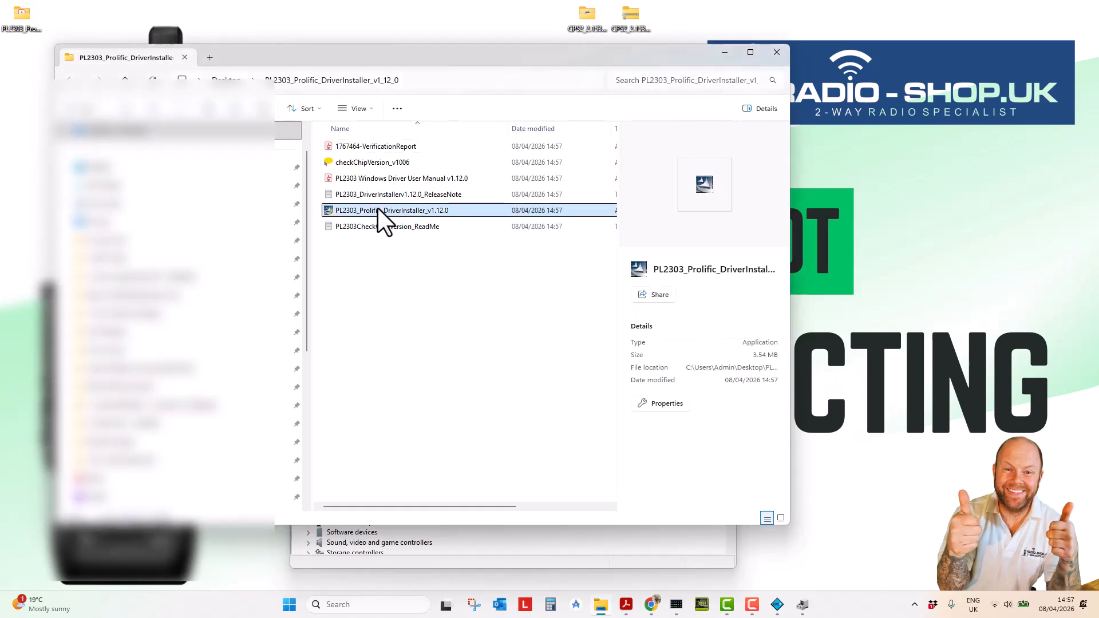
left_click(366, 416)
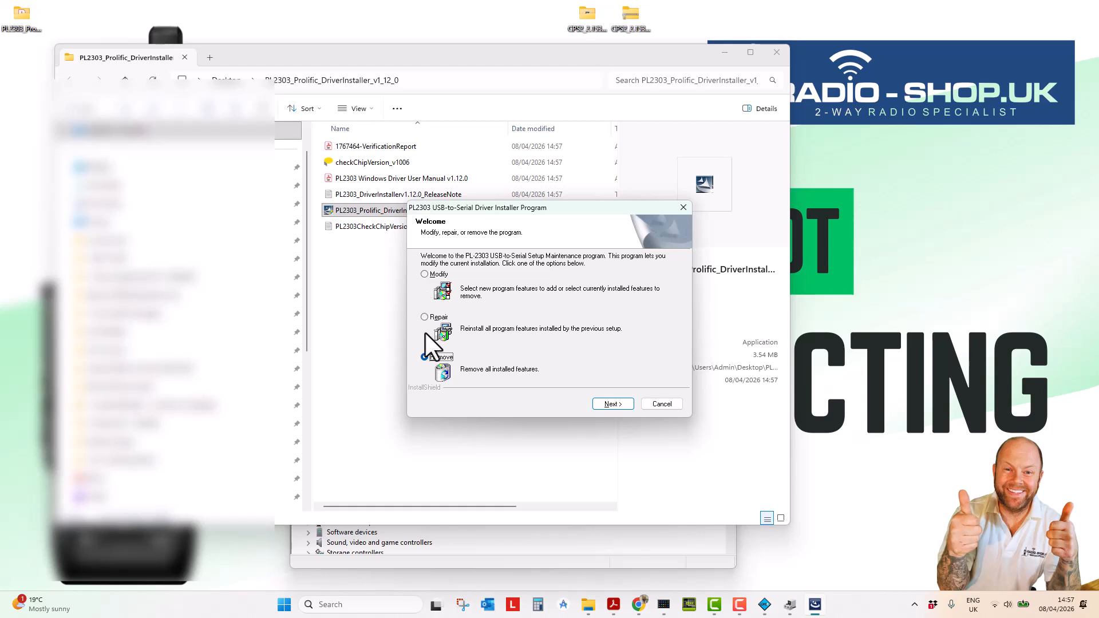
left_click(424, 316)
left_click(624, 403)
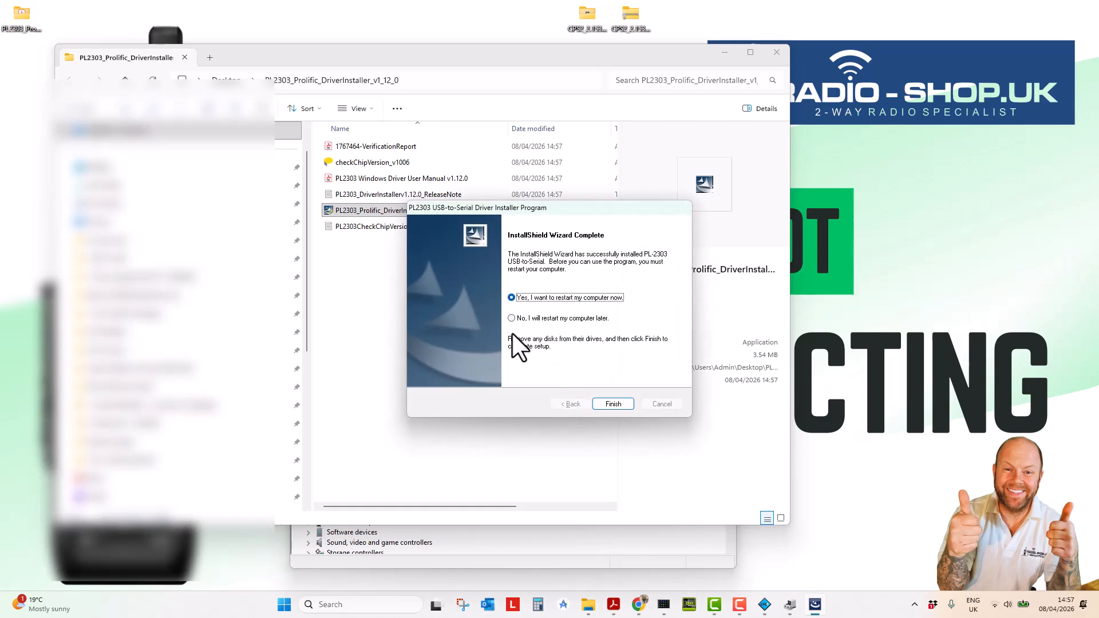
left_click(519, 318)
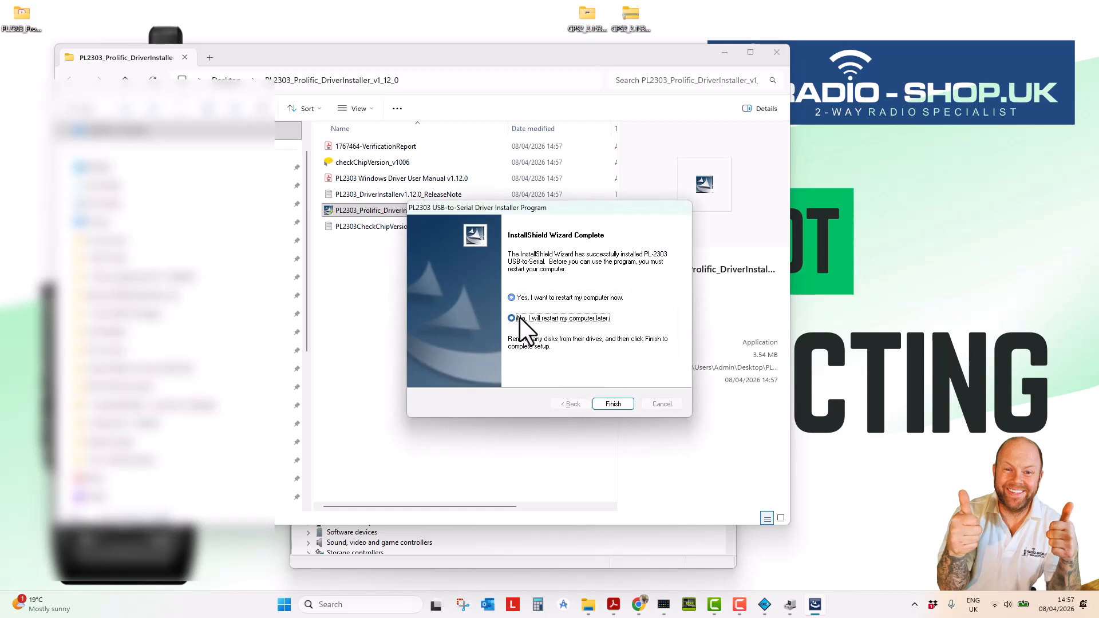
left_click(613, 404)
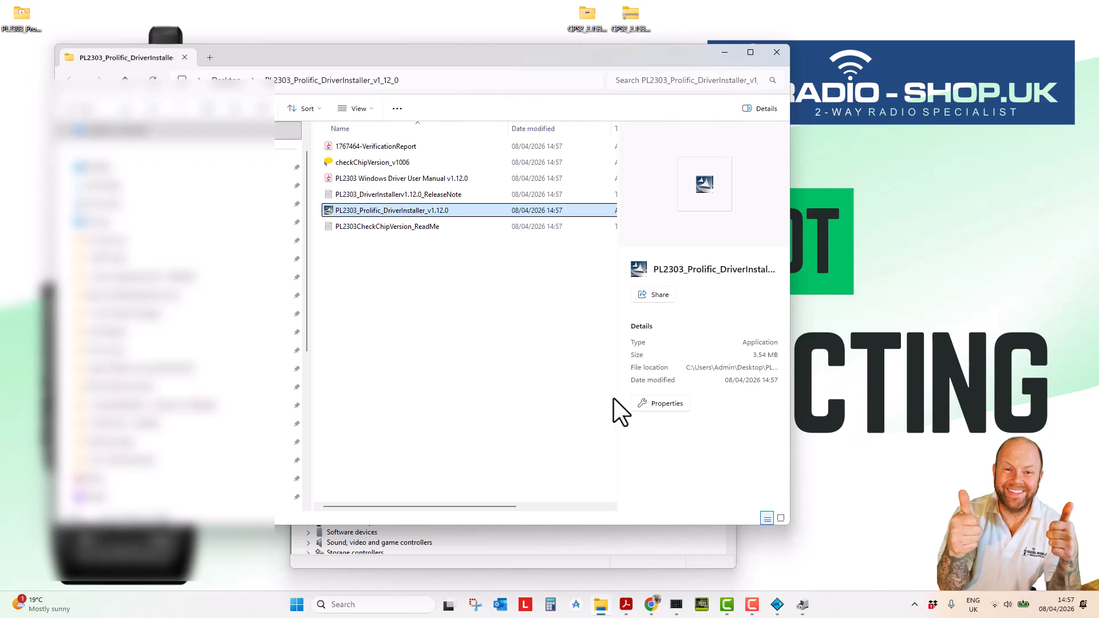
- Check the Prolific port in Device Manager and relaunch Hytera Customer Programming Software, allowing CPS.exe to make changes to the device
left_click(669, 558)
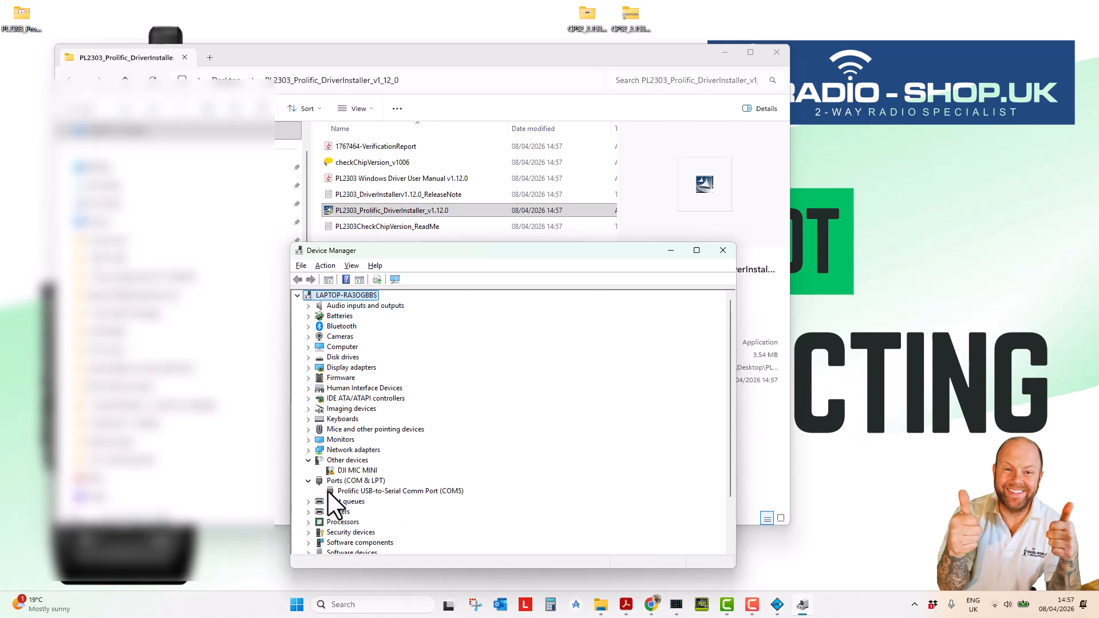
left_click(702, 604)
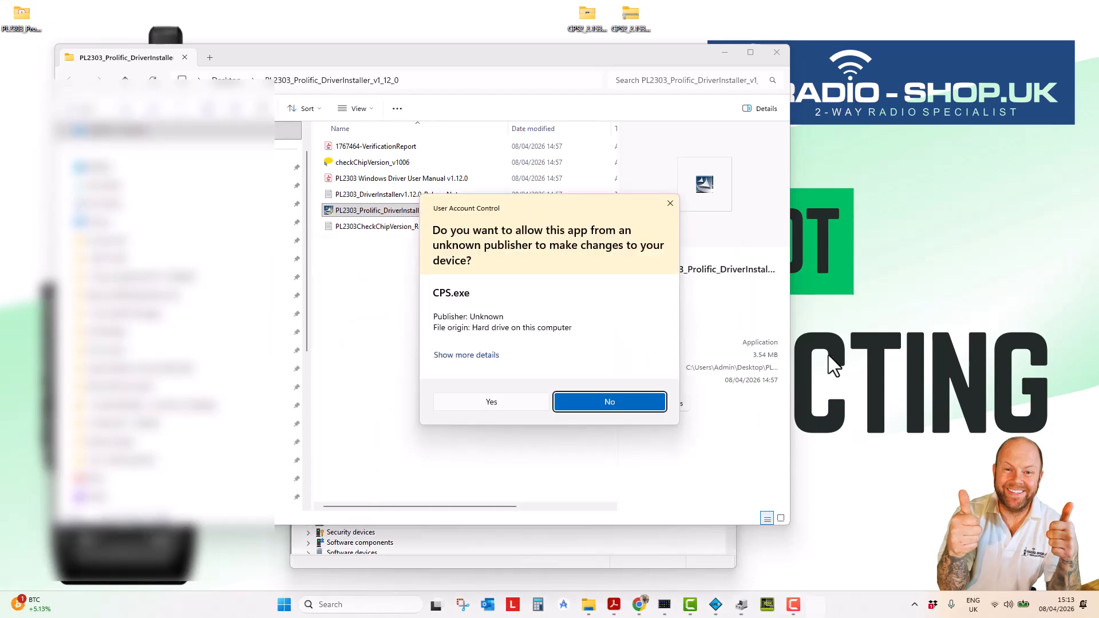
left_click(487, 403)
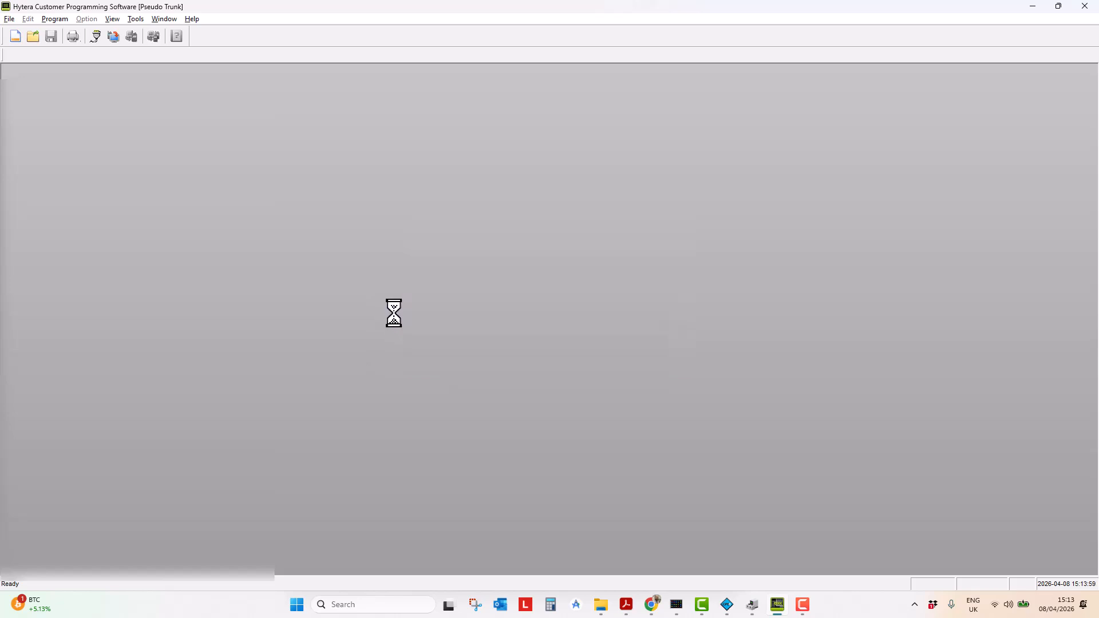
- Set the communication port to COM5 and read the data from the connected Hytera radio
left_click(95, 36)
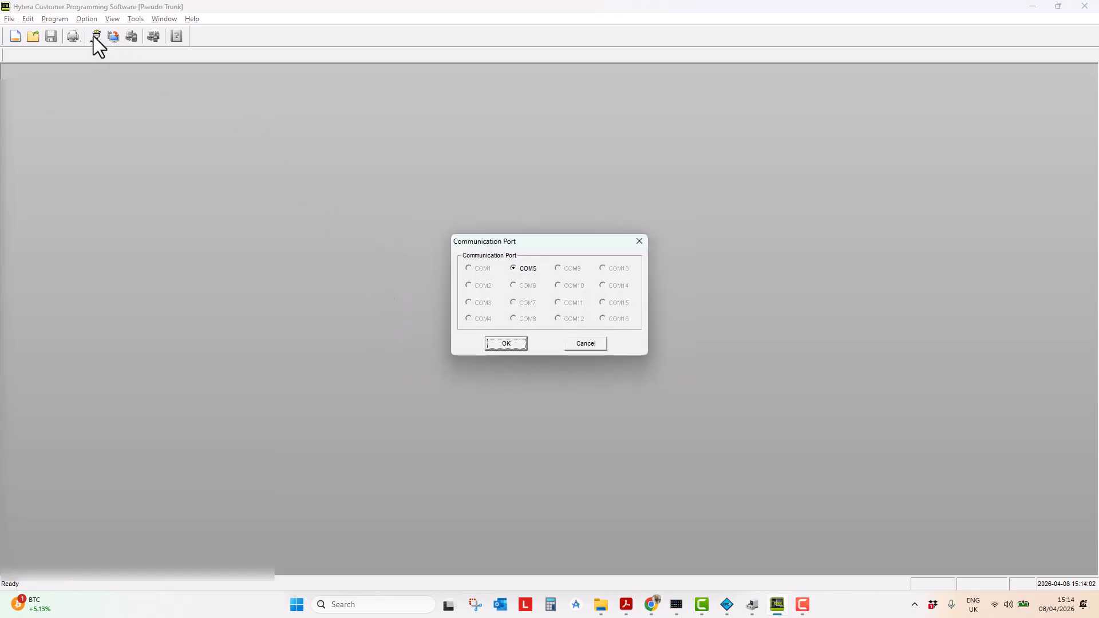
left_click(513, 342)
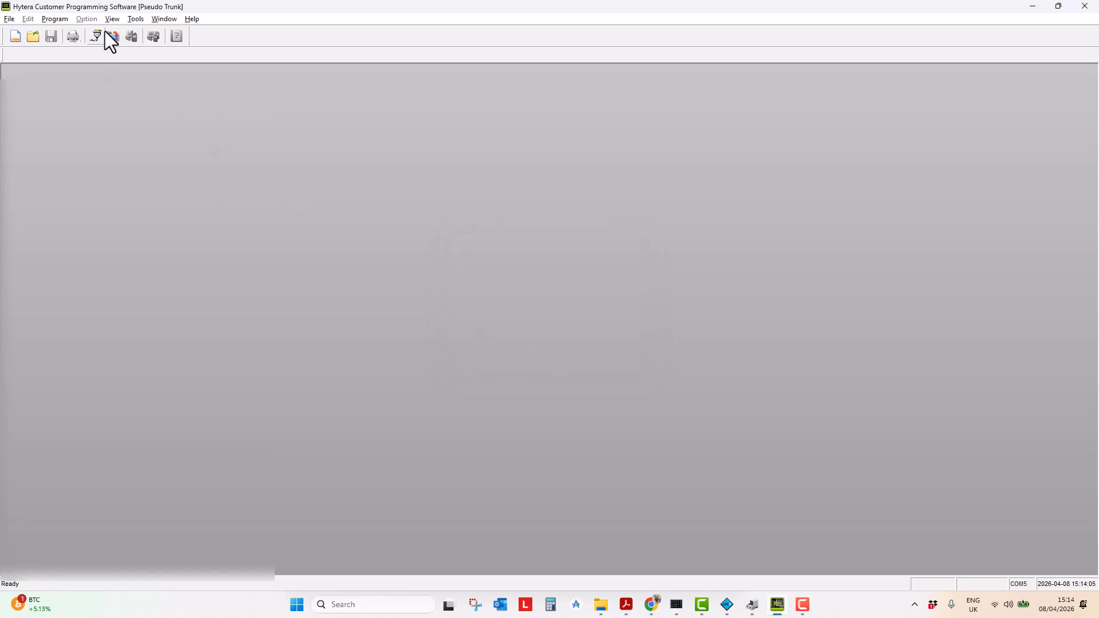
left_click(512, 331)
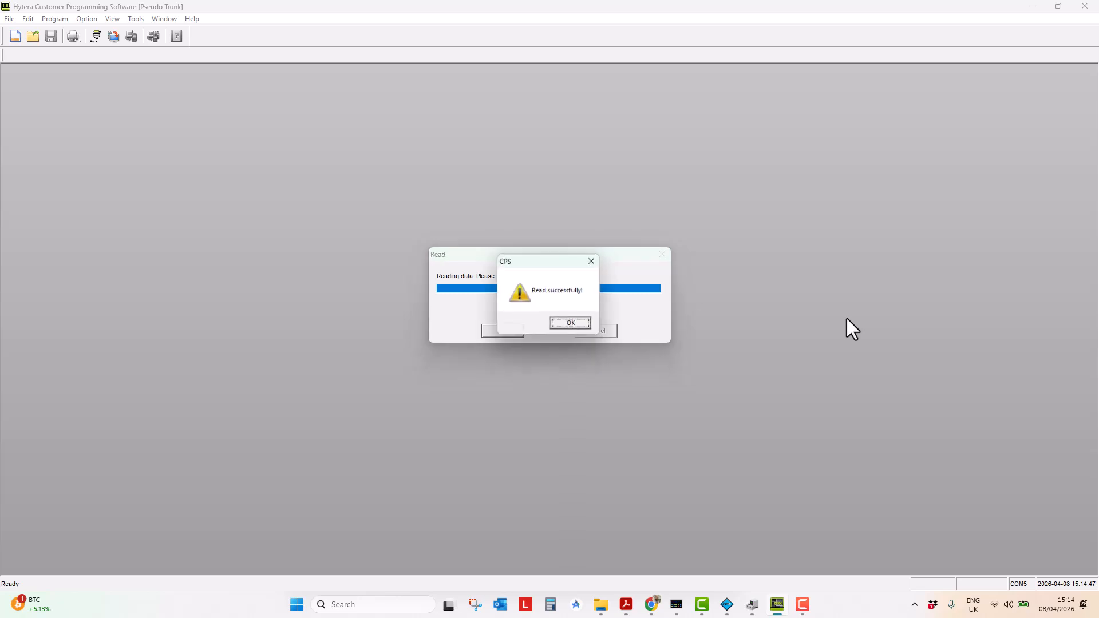
left_click(570, 325)
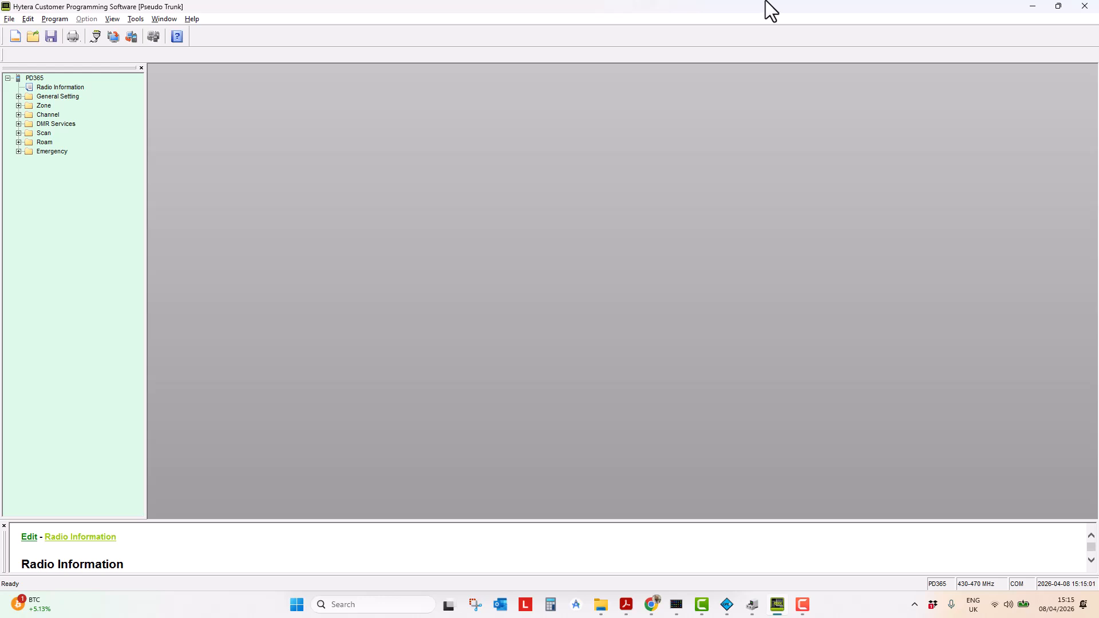
- Switch to MOTOTRBO CPS 2.0 and start reading the connected radio
left_click(727, 605)
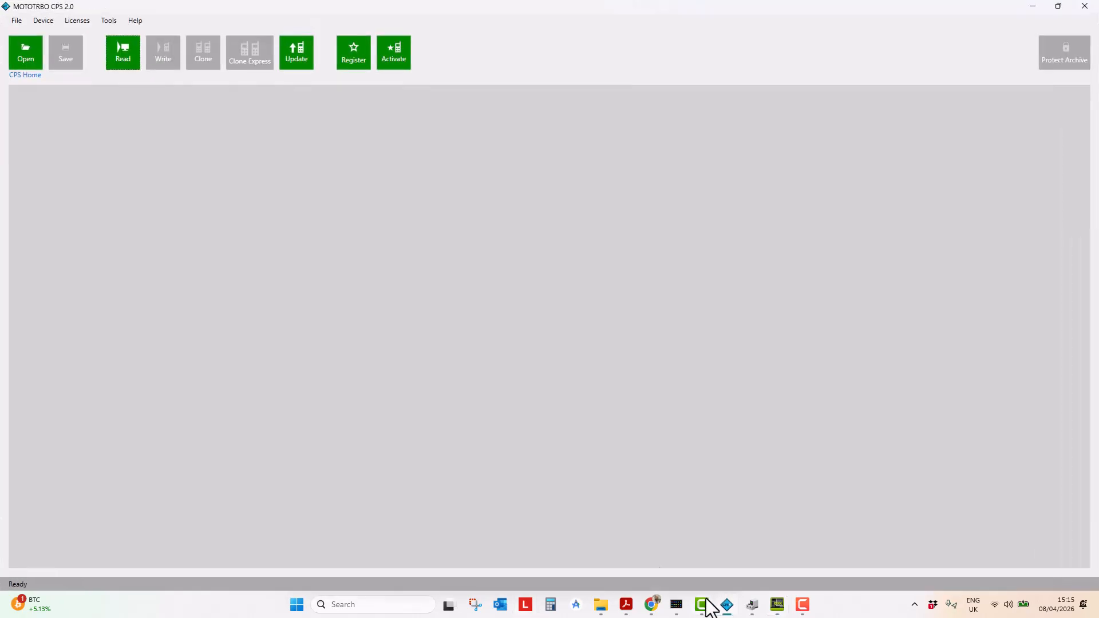
left_click(115, 48)
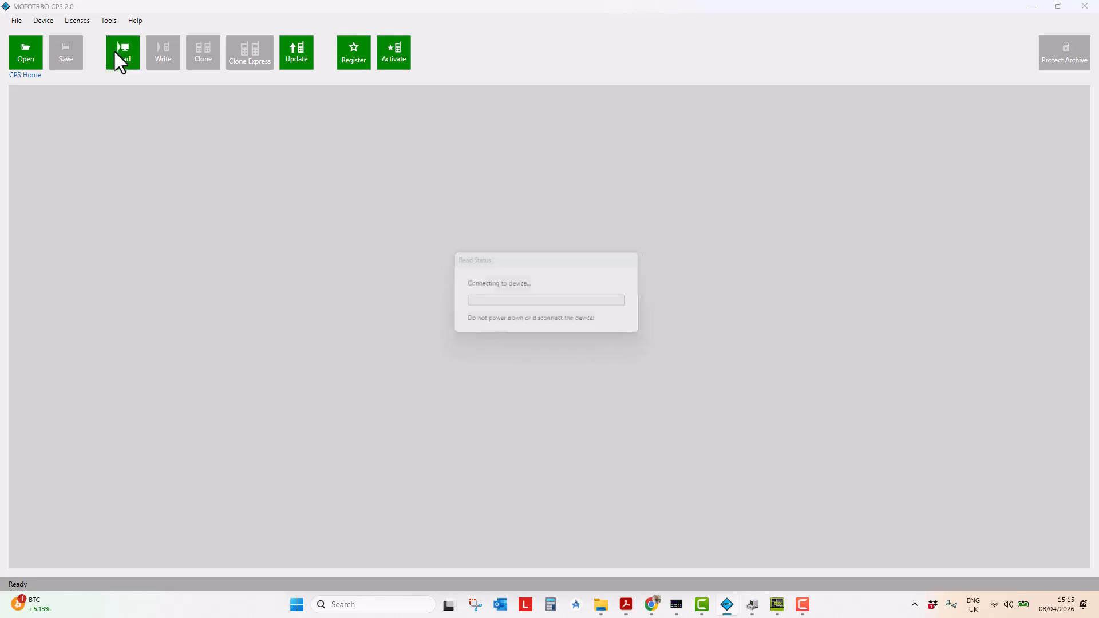